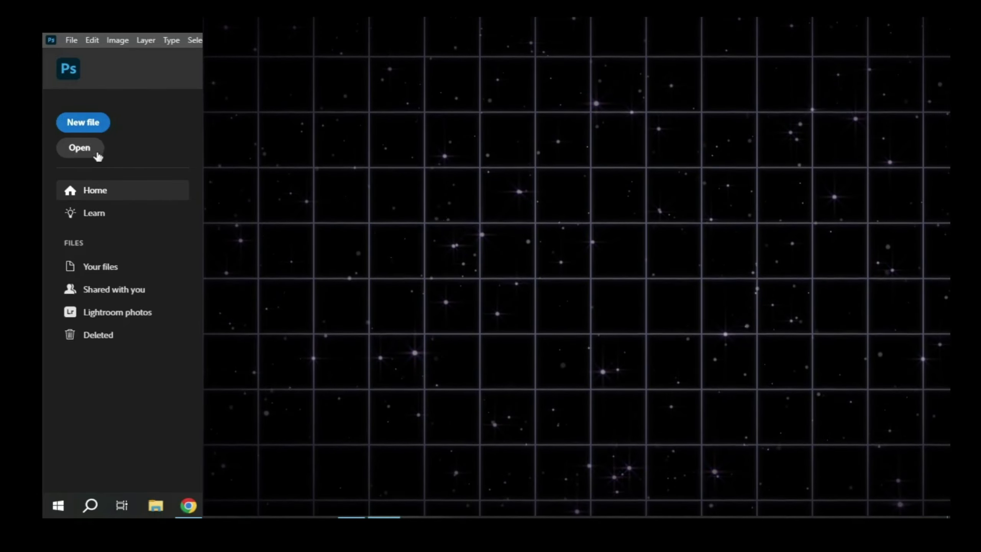
Open summer-view-pyrenees-mountains qq.jpg and unlock its Background layer
click(88, 152)
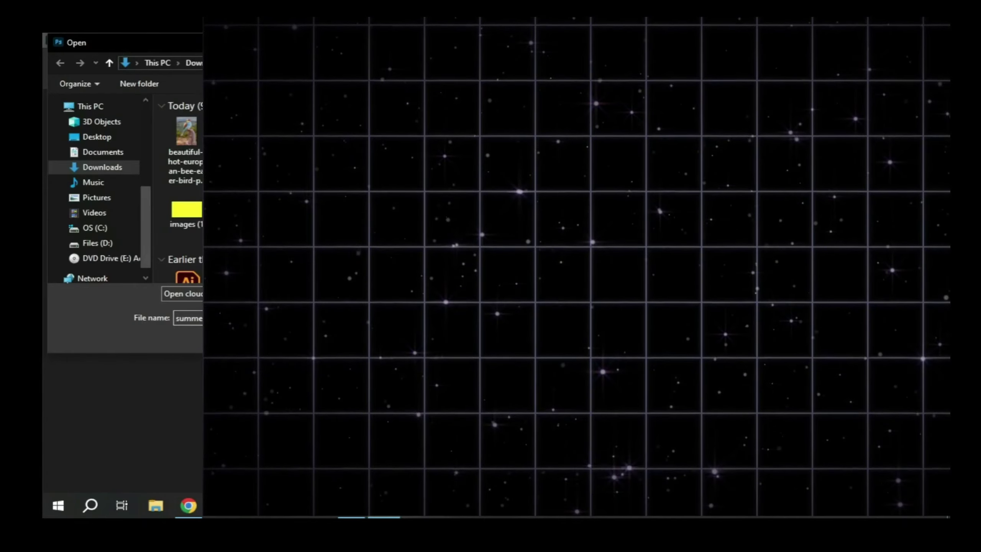
key(Escape)
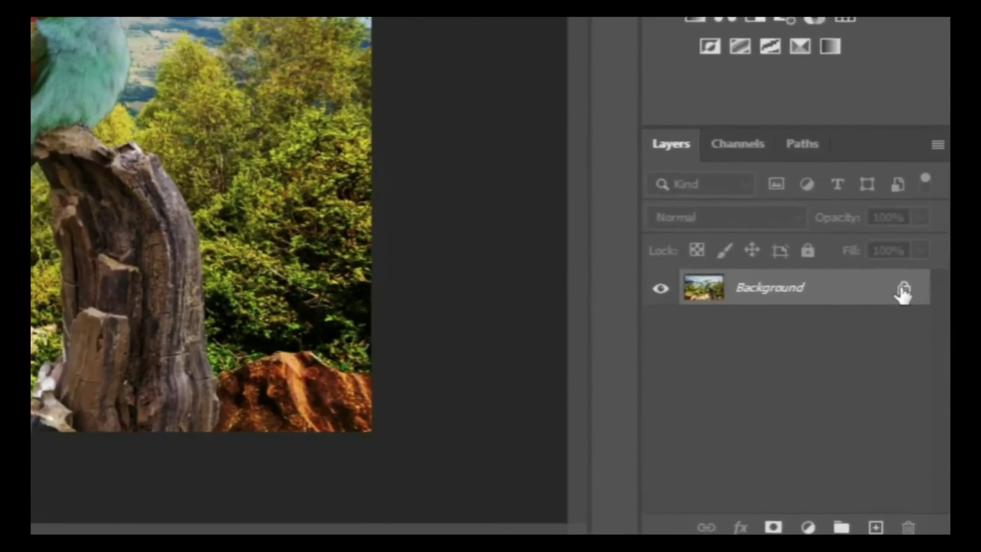
click(910, 306)
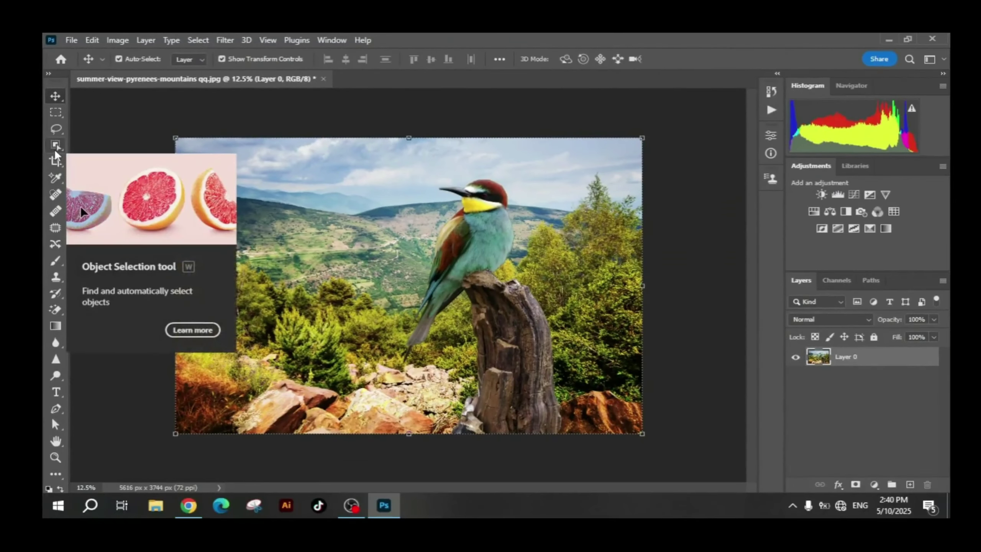
Select the bird and the tree stump by framing them with the Object Selection tool in Rectangle mode
click(56, 146)
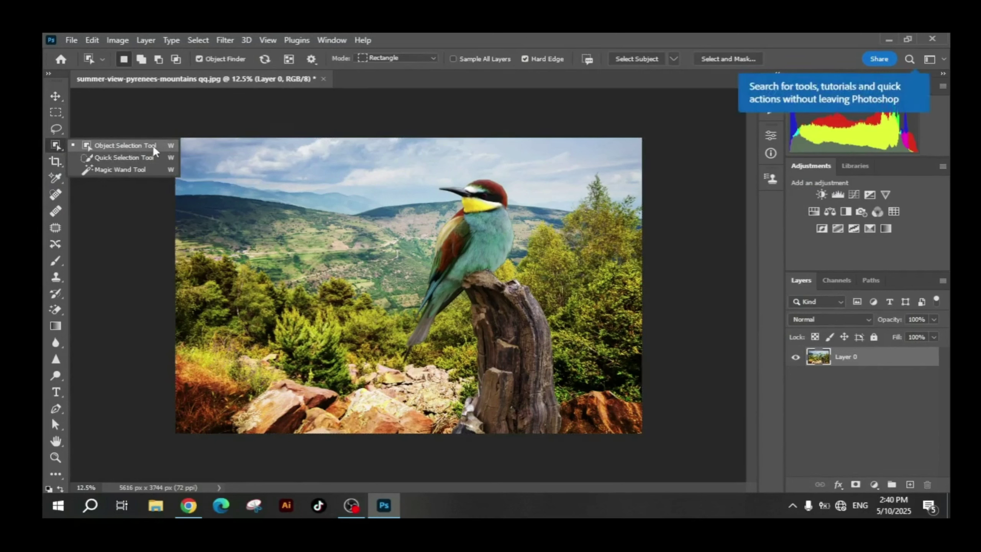
click(115, 149)
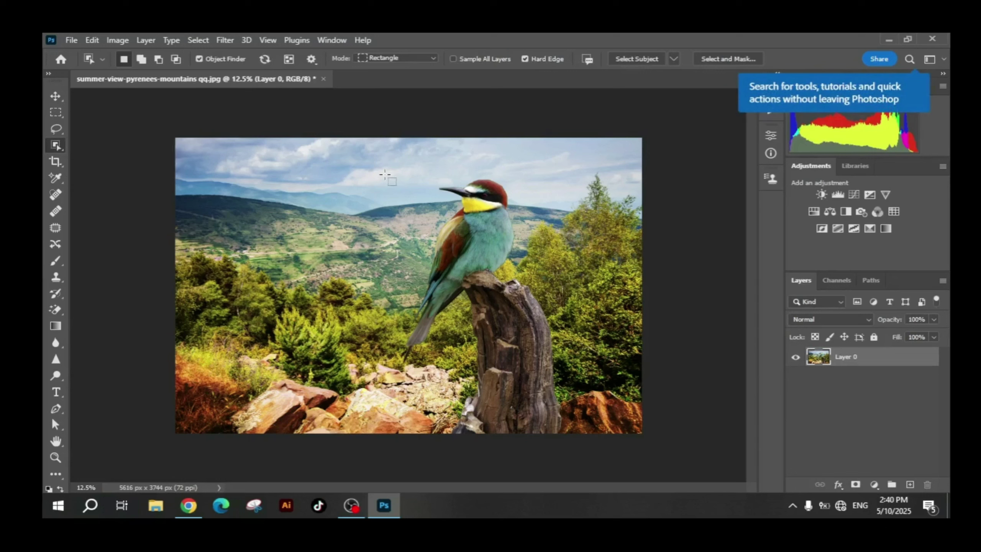
drag(369, 169, 572, 433)
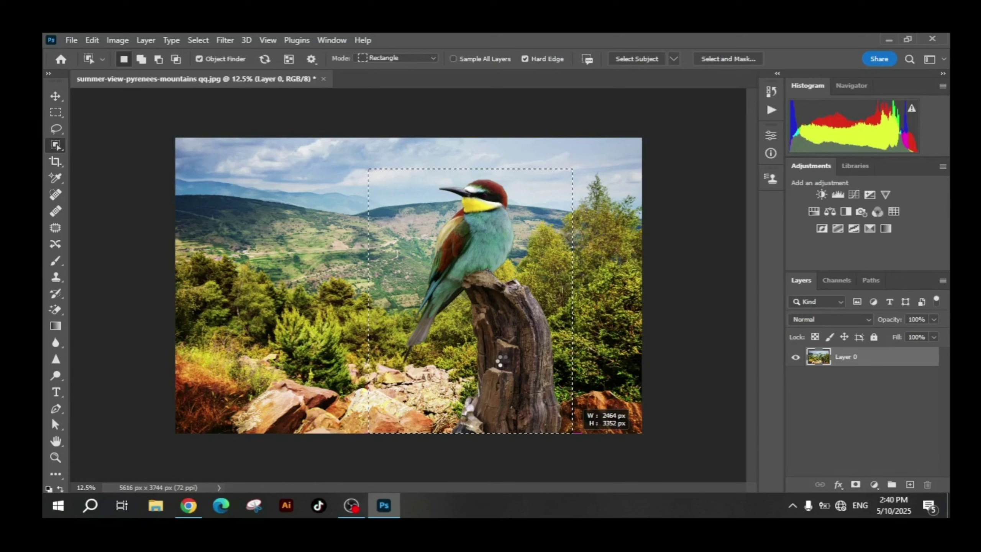
drag(573, 432, 573, 433)
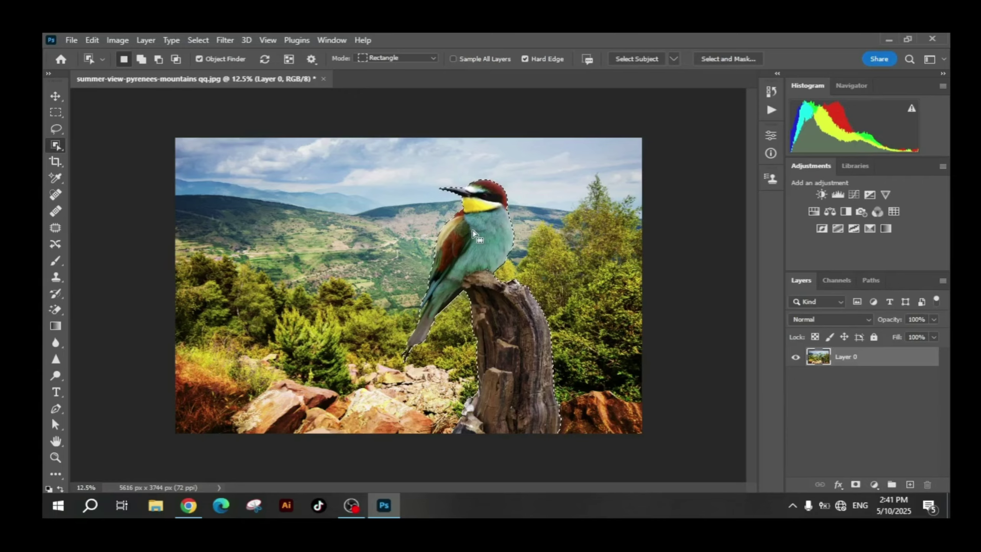
Examine the selection outline closely around the bird's head and body, the stump and the tail feathers
scroll(497, 147, up, 1)
scroll(497, 146, up, 5)
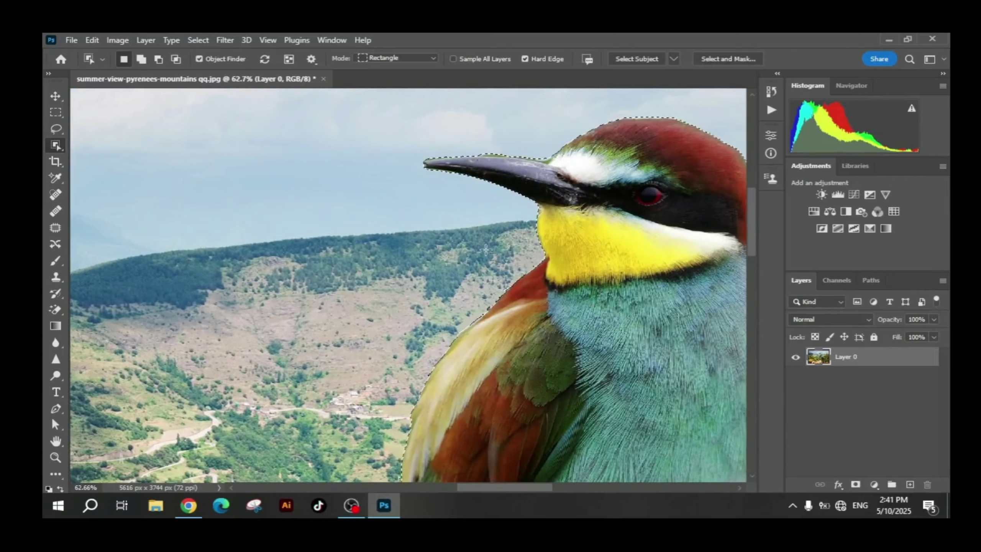
drag(616, 333, 257, 274)
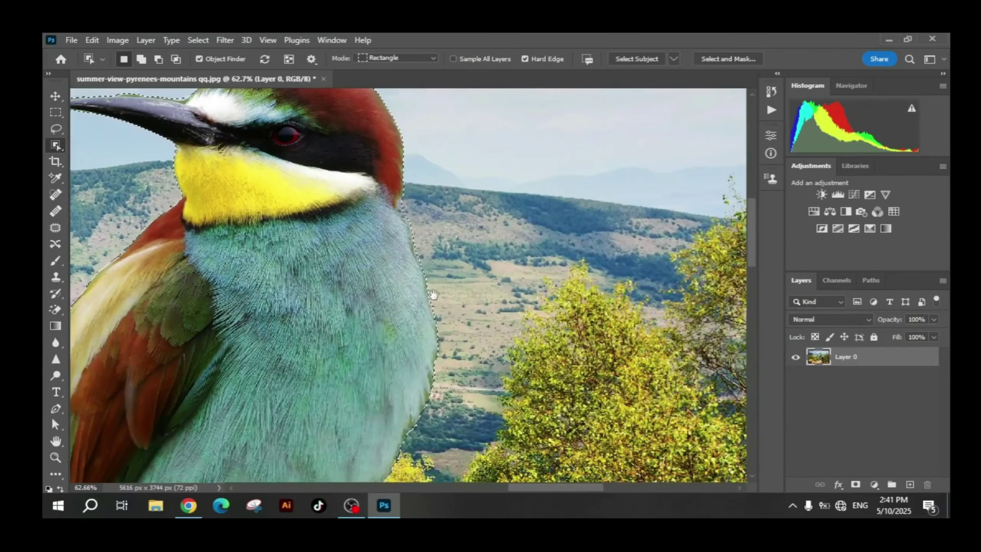
scroll(428, 368, down, 5)
scroll(424, 391, down, 5)
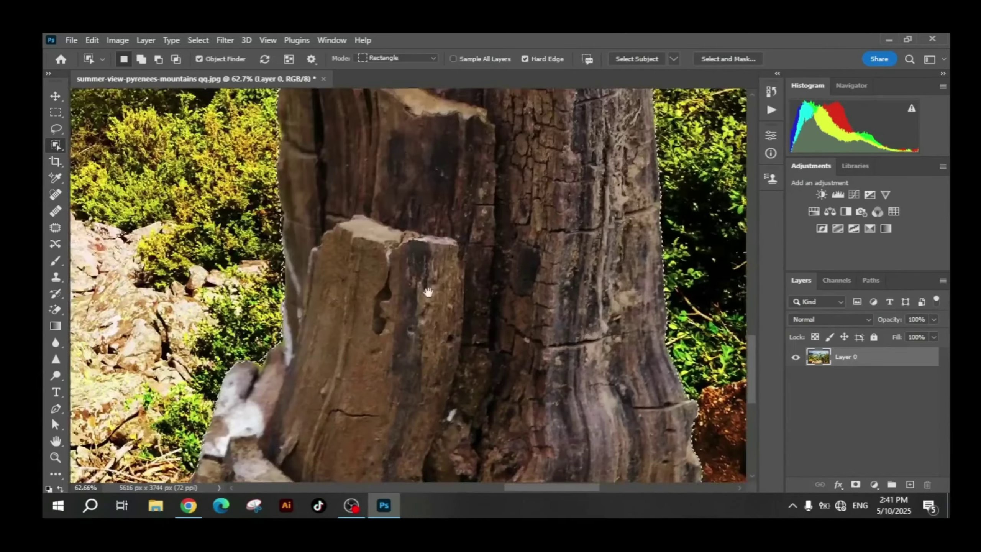
scroll(467, 311, left, 5)
scroll(468, 184, left, 3)
scroll(467, 184, down, 1)
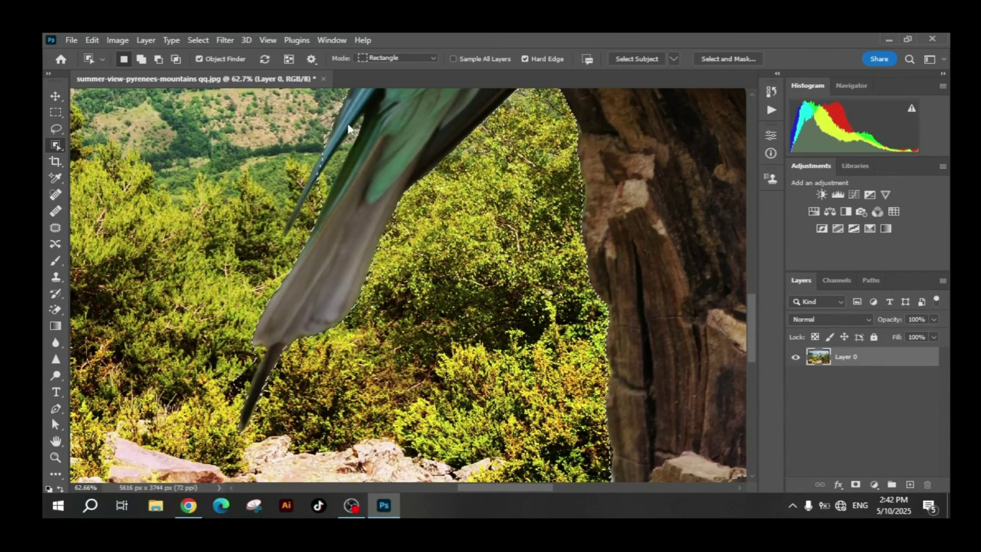
With the Lasso tool, add the thin outer tail feather to the selection and subtract the background between it and the main tail
click(54, 132)
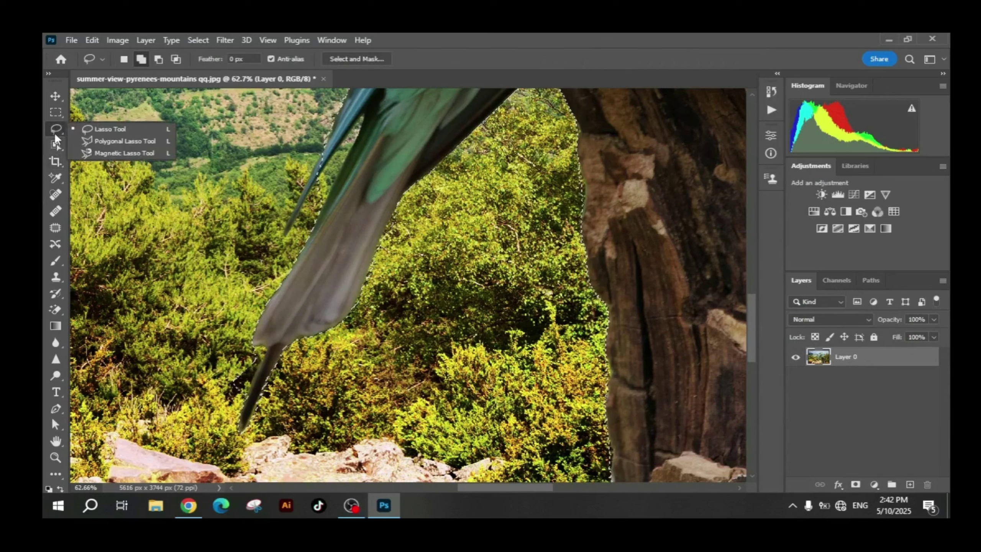
click(114, 129)
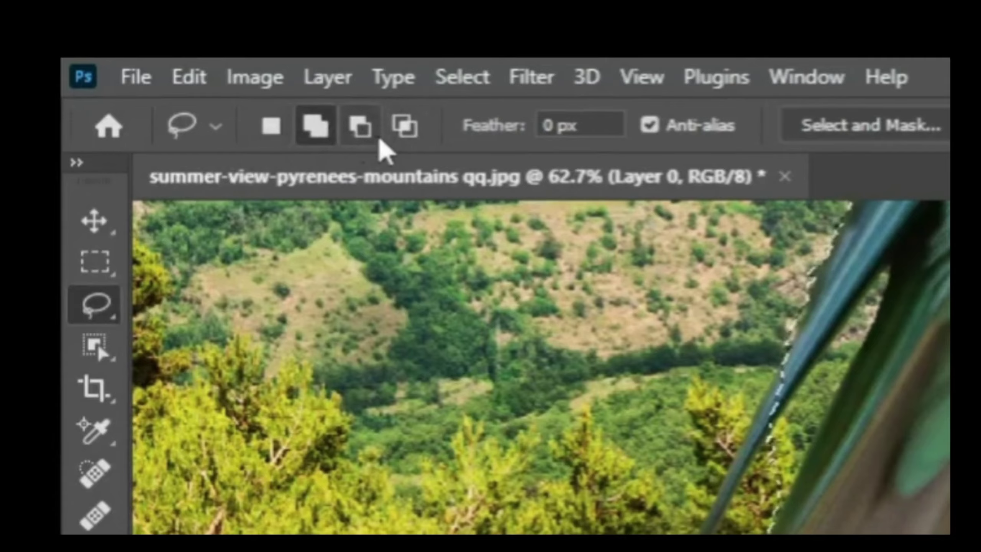
click(367, 140)
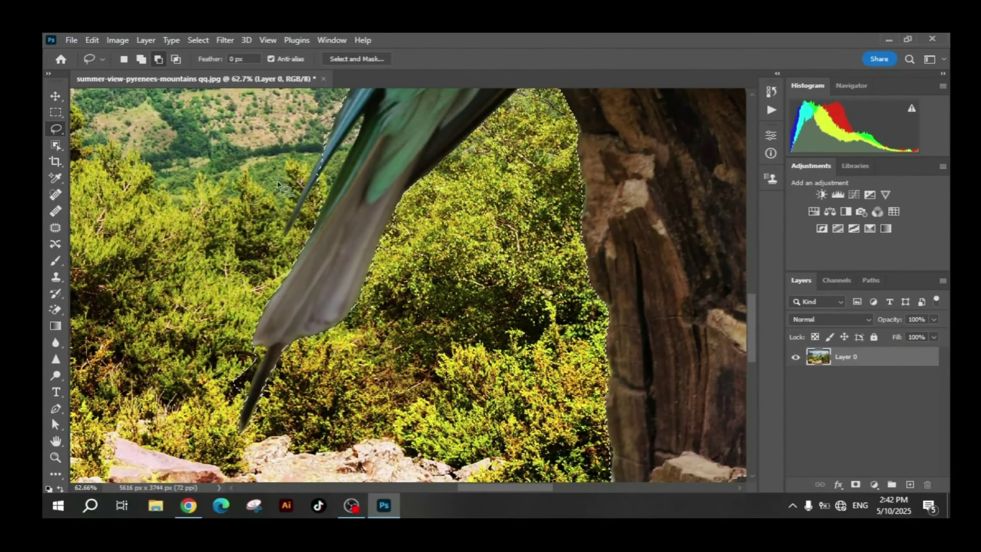
scroll(332, 155, up, 3)
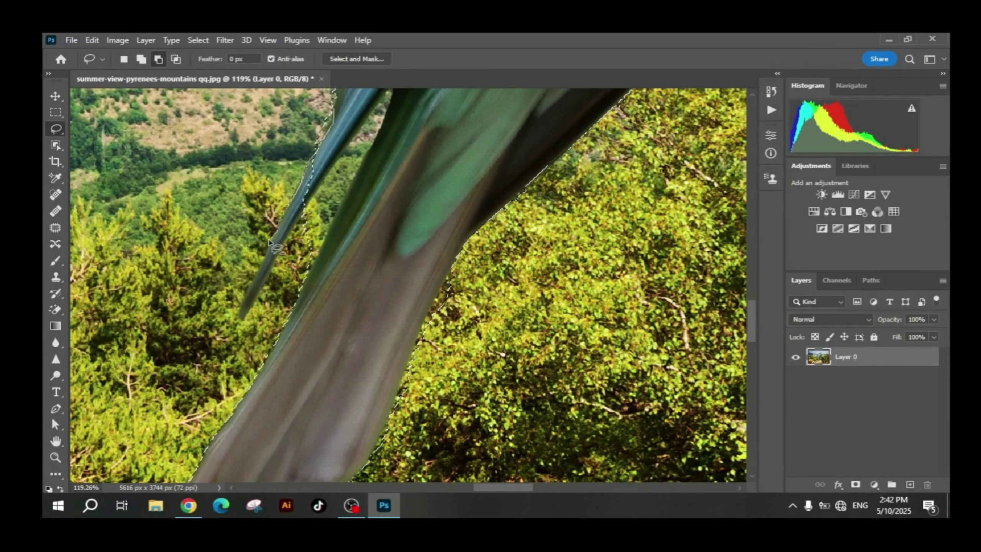
drag(251, 286, 271, 267)
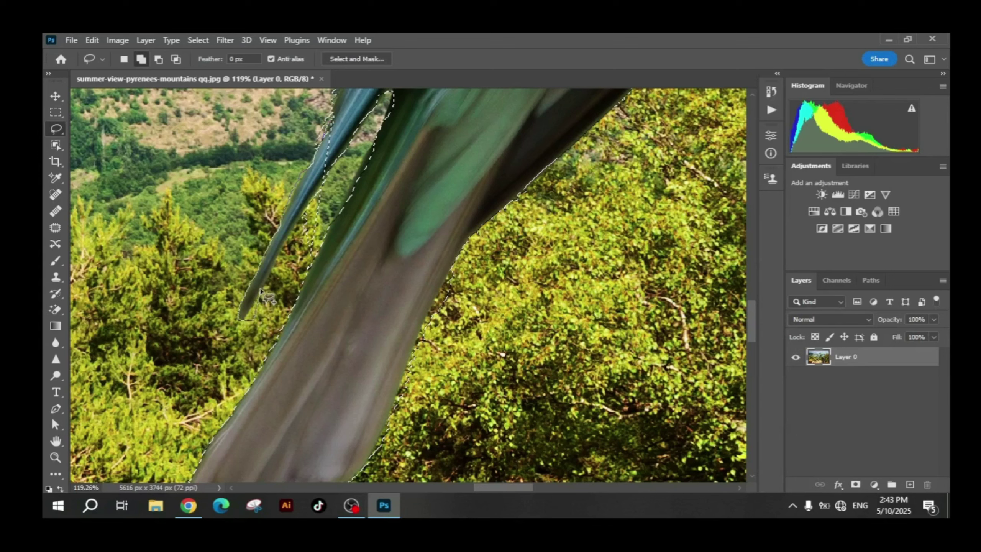
mouse_move(341, 152)
mouse_down()
mouse_move(346, 204)
mouse_move(384, 97)
mouse_move(385, 148)
mouse_move(303, 311)
mouse_move(271, 317)
mouse_up()
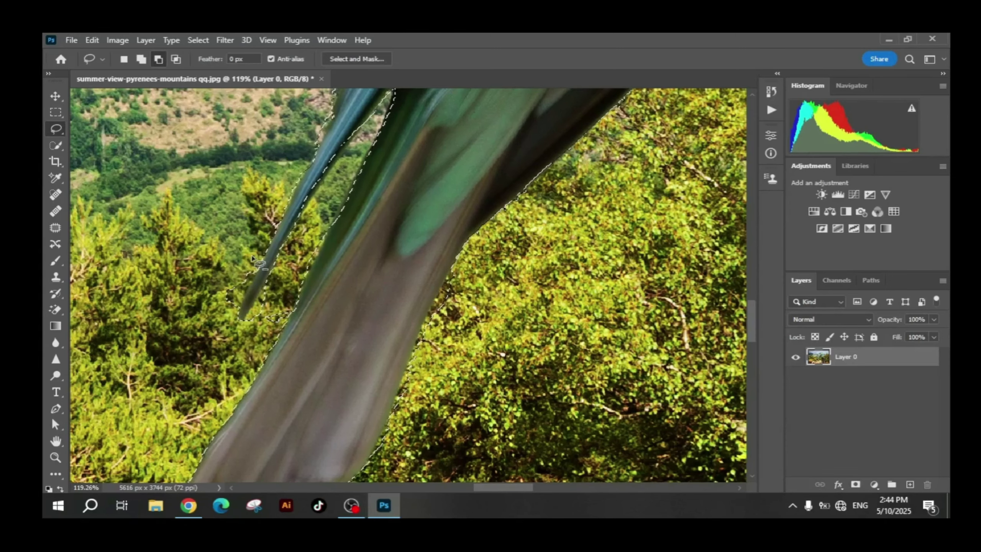
Subtract the excess foliage along the outer side of the thin feather and in the gap beside the main tail
scroll(240, 312, up, 3)
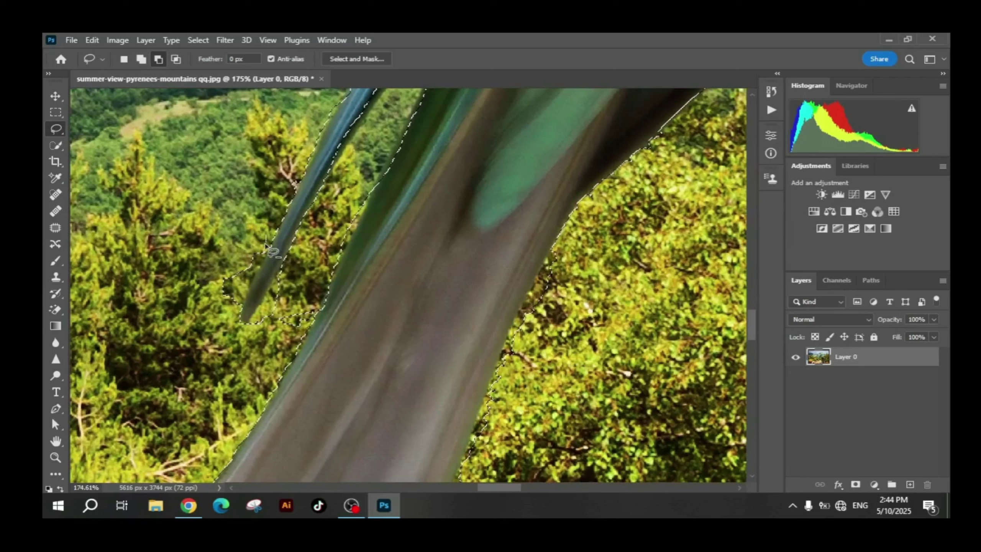
mouse_move(265, 247)
mouse_down()
mouse_move(213, 292)
mouse_move(219, 243)
mouse_move(267, 235)
mouse_up()
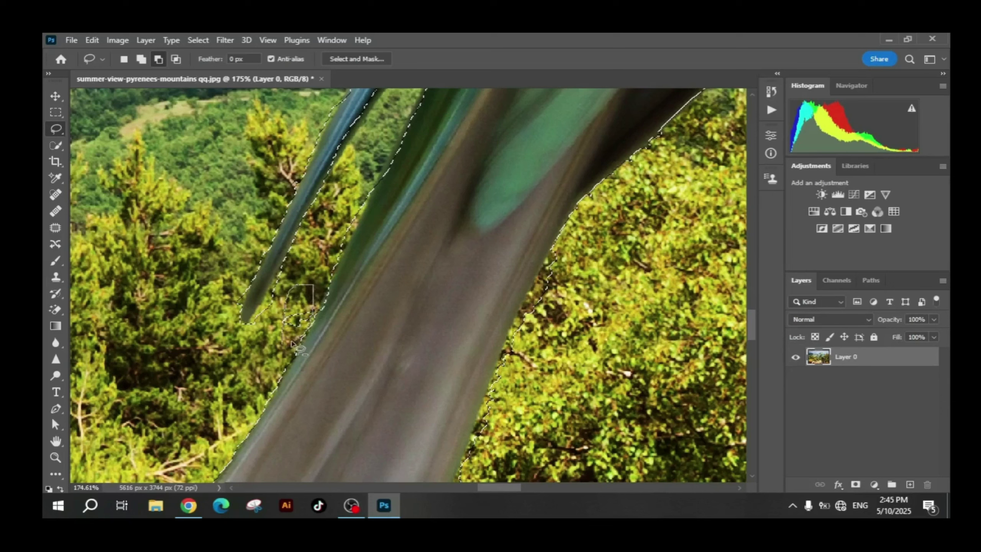
drag(280, 348, 292, 302)
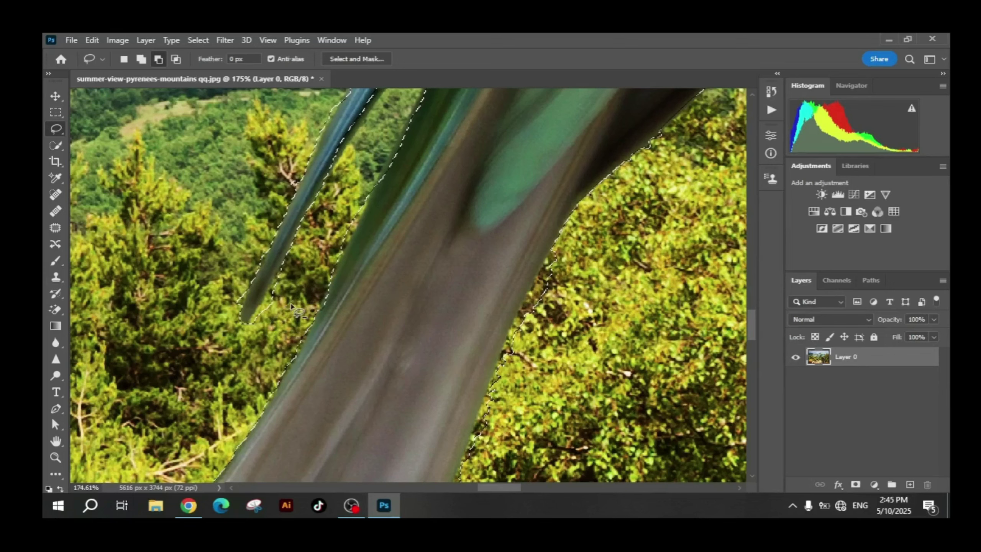
Trim the remaining foliage closely around both sides of the thin feather's tip from the selection
scroll(292, 308, up, 2)
scroll(268, 314, up, 2)
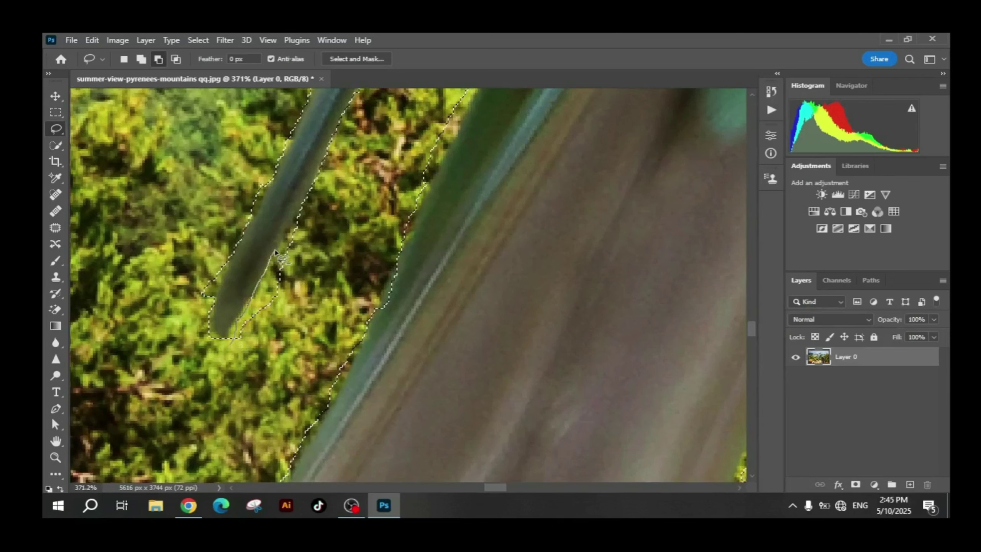
mouse_move(275, 252)
mouse_down()
mouse_move(295, 215)
mouse_move(323, 230)
mouse_move(286, 322)
mouse_move(234, 335)
mouse_up()
mouse_move(193, 239)
mouse_down()
mouse_move(186, 312)
mouse_move(206, 316)
mouse_up()
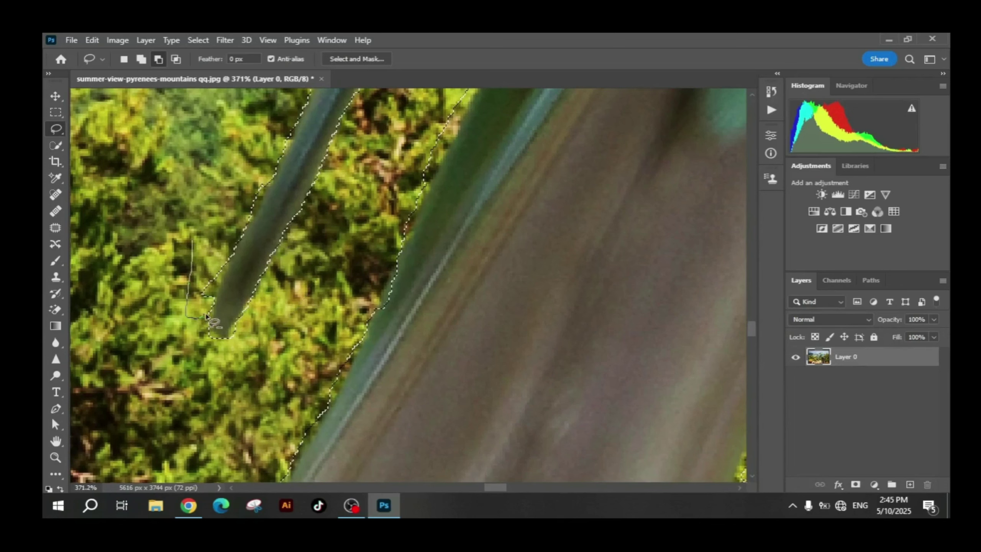
mouse_move(233, 248)
mouse_down()
mouse_move(200, 239)
mouse_move(190, 249)
mouse_up()
Subtract the leftover foliage along the main tail's left edge, facing the thin feather, from the selection
scroll(193, 262, down, 2)
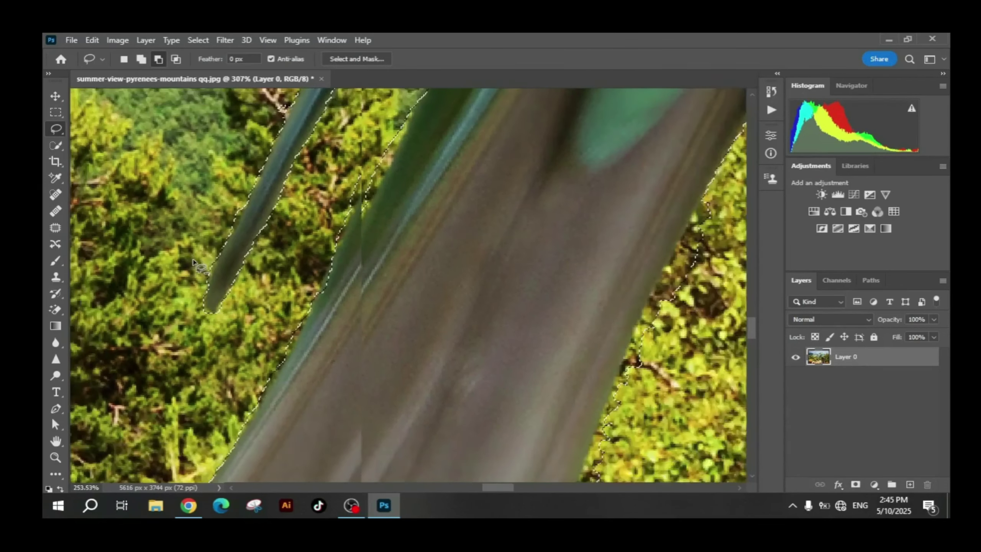
drag(383, 236, 230, 405)
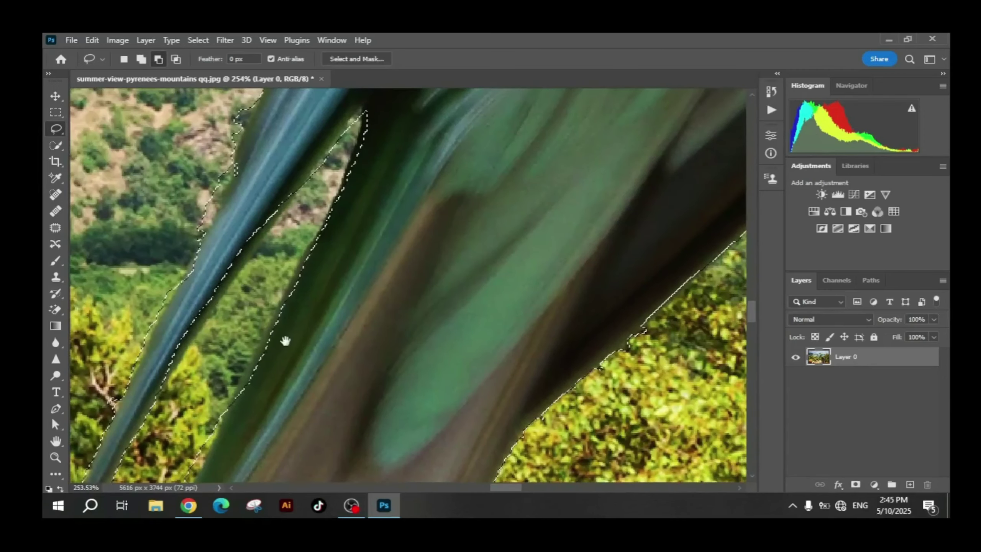
mouse_move(285, 341)
mouse_down()
mouse_move(339, 170)
mouse_move(333, 212)
mouse_up()
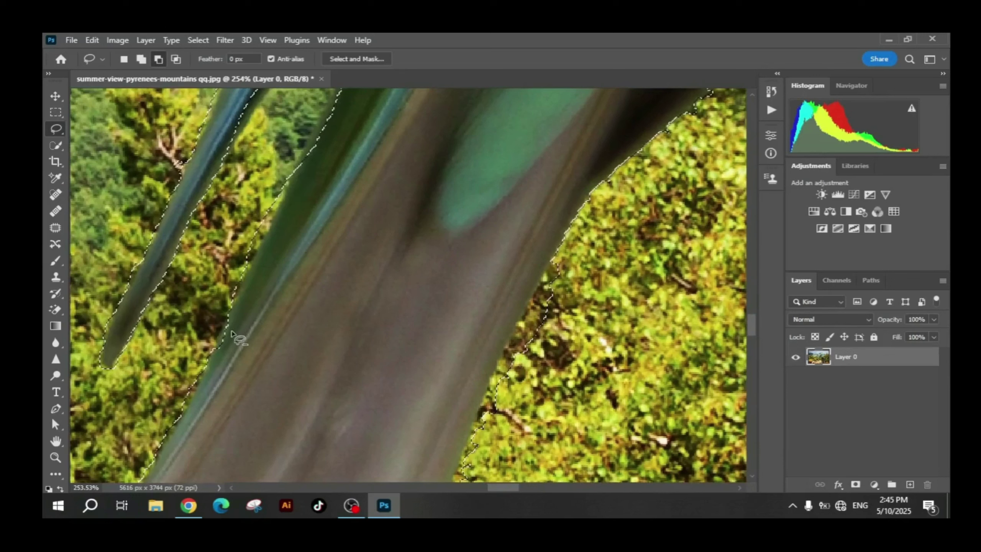
drag(232, 332, 233, 300)
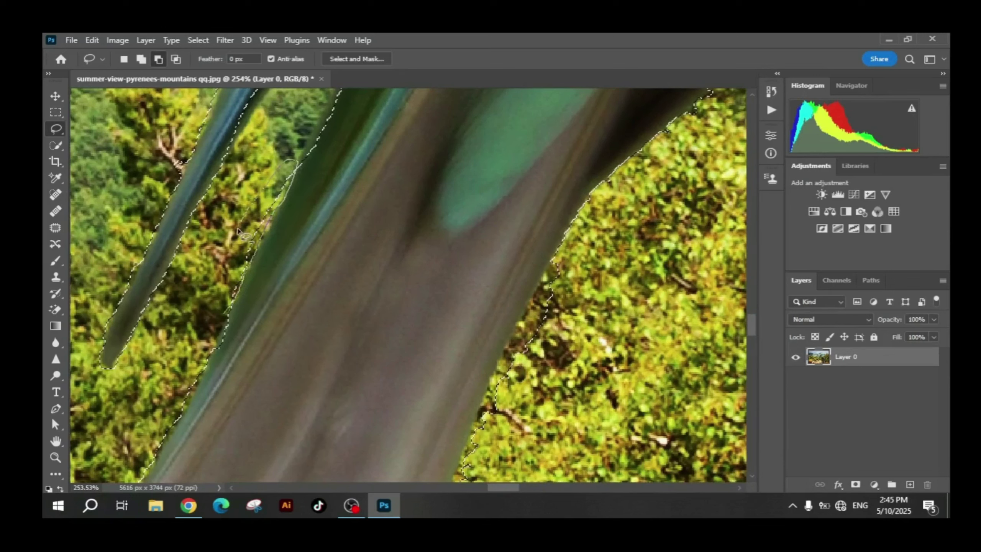
drag(224, 312, 229, 318)
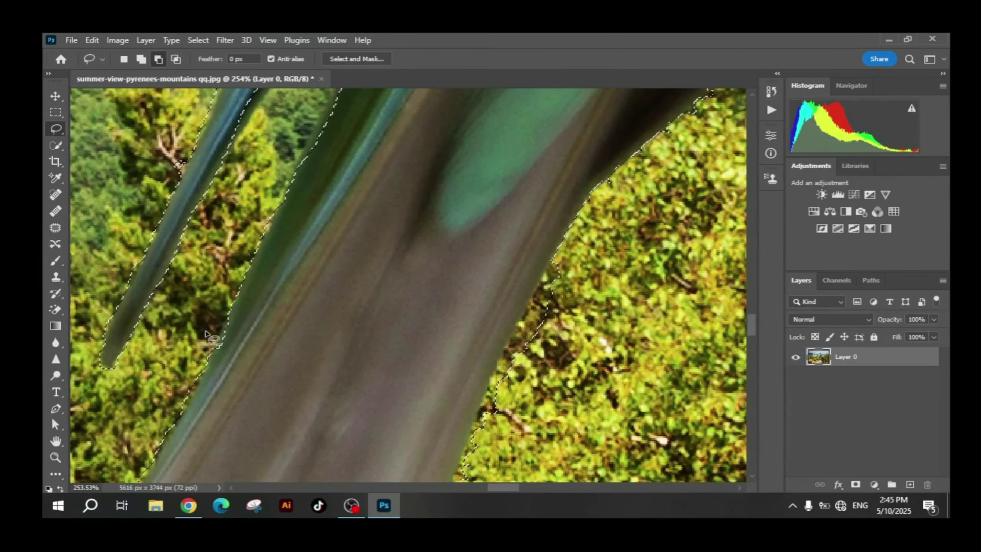
mouse_move(210, 350)
mouse_down()
mouse_move(239, 185)
mouse_move(242, 235)
mouse_up()
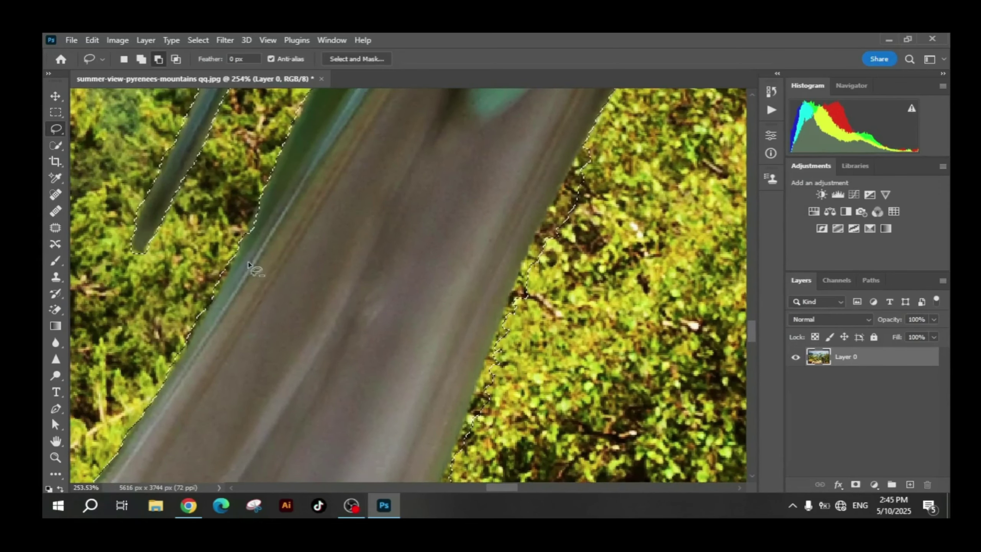
Subtract the strip of foliage along the main tail's right edge from the selection with the Lasso tool
drag(452, 199, 267, 179)
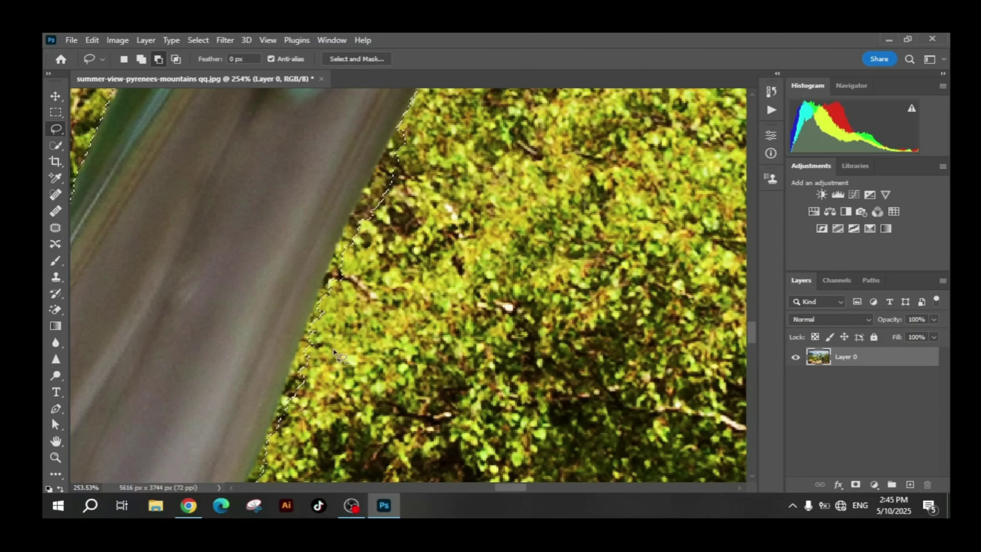
mouse_move(363, 402)
mouse_down()
mouse_move(388, 270)
mouse_move(409, 479)
mouse_up()
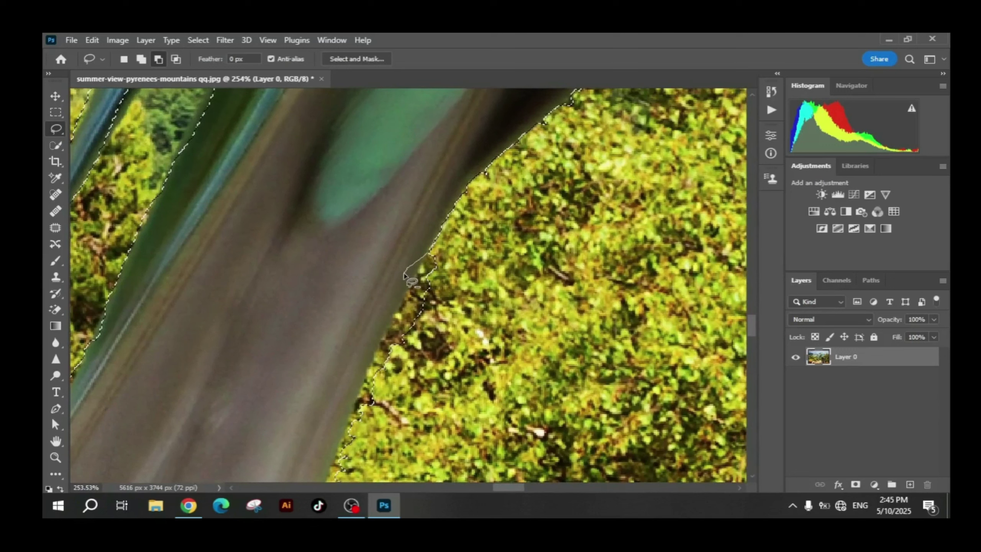
mouse_move(402, 304)
mouse_down()
mouse_move(350, 425)
mouse_move(342, 475)
mouse_move(425, 433)
mouse_move(444, 281)
mouse_move(441, 258)
mouse_move(428, 256)
mouse_up()
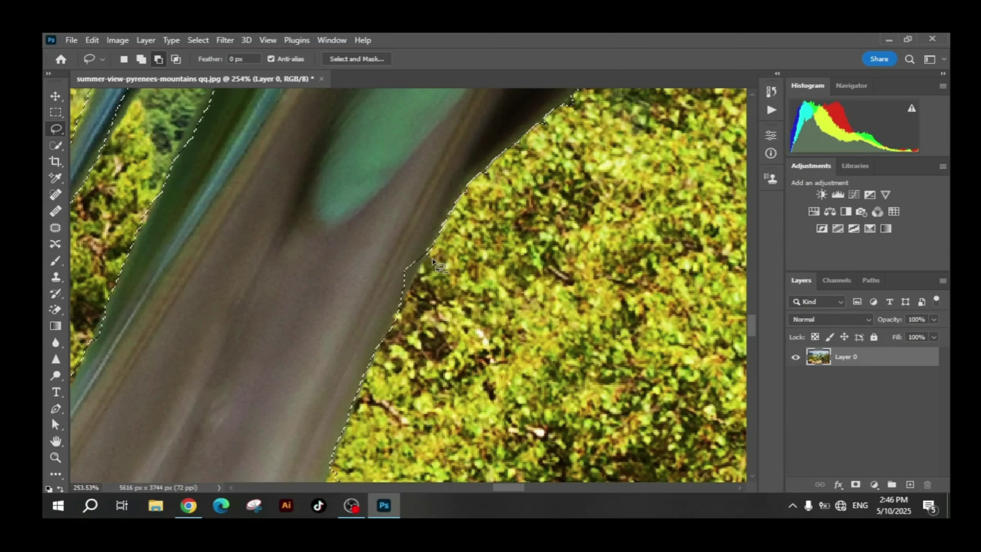
Add the clipped notch on the tail's right edge back to the selection and refine the outline farther down that edge
click(142, 58)
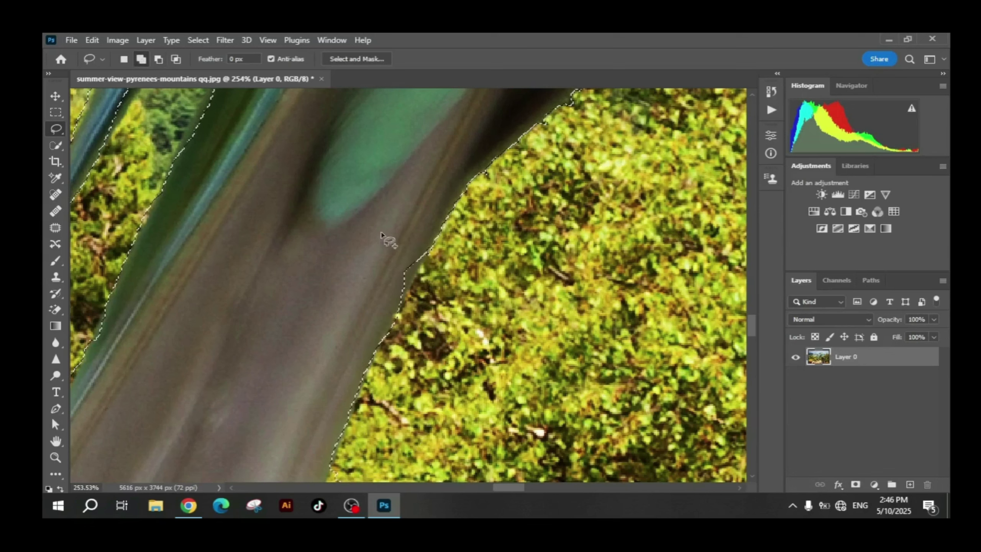
mouse_move(430, 258)
mouse_down()
mouse_move(401, 309)
mouse_move(432, 251)
mouse_up()
scroll(431, 251, down, 5)
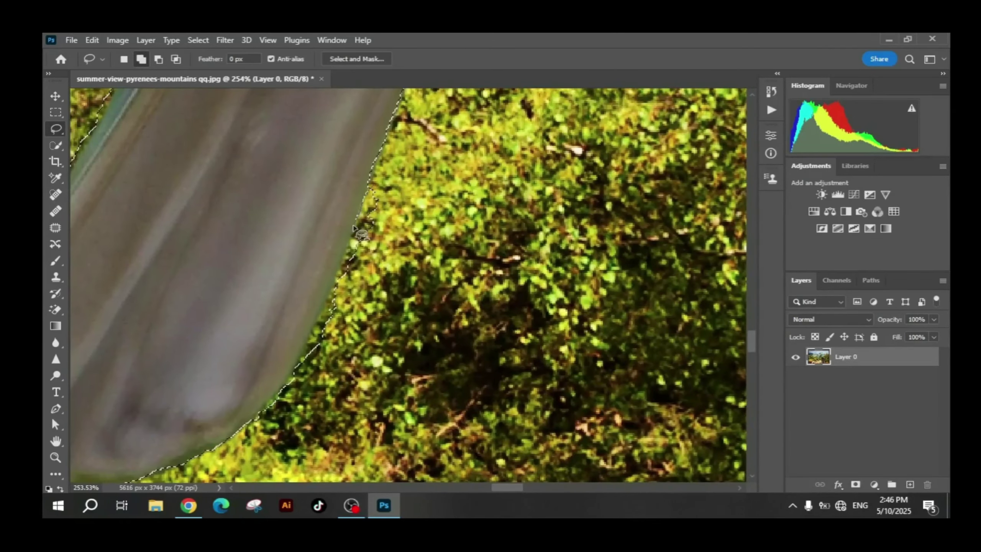
mouse_move(355, 228)
mouse_down()
mouse_move(309, 387)
mouse_move(398, 201)
mouse_move(369, 190)
mouse_up()
Trim the foliage beside the dark tail feather's left side from the selection and add the feather's clipped left edge back with the Lasso tool
mouse_move(288, 404)
mouse_down()
mouse_move(351, 324)
mouse_move(462, 258)
mouse_move(459, 286)
mouse_up()
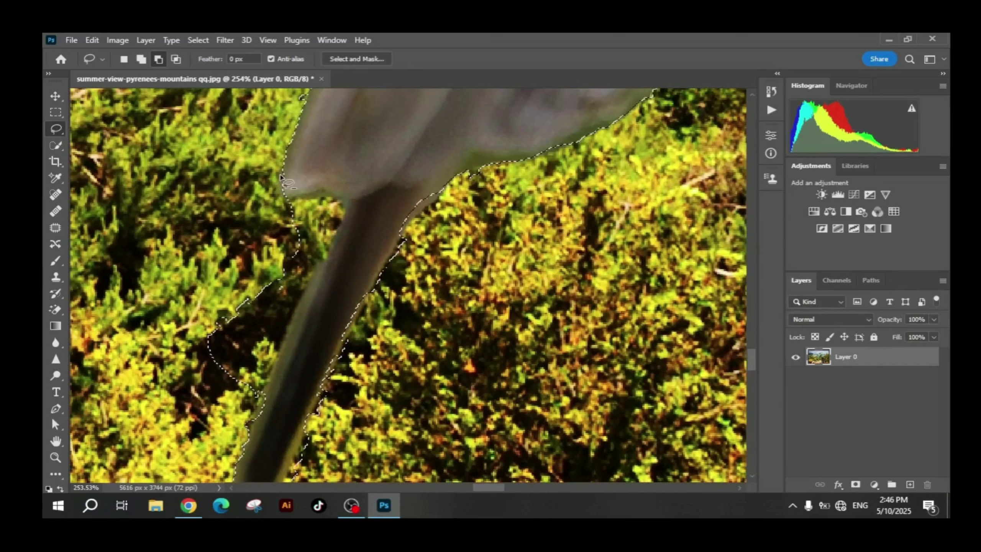
mouse_move(282, 176)
mouse_down()
mouse_move(294, 204)
mouse_move(328, 193)
mouse_move(340, 220)
mouse_move(274, 387)
mouse_move(201, 374)
mouse_move(231, 231)
mouse_move(285, 198)
mouse_up()
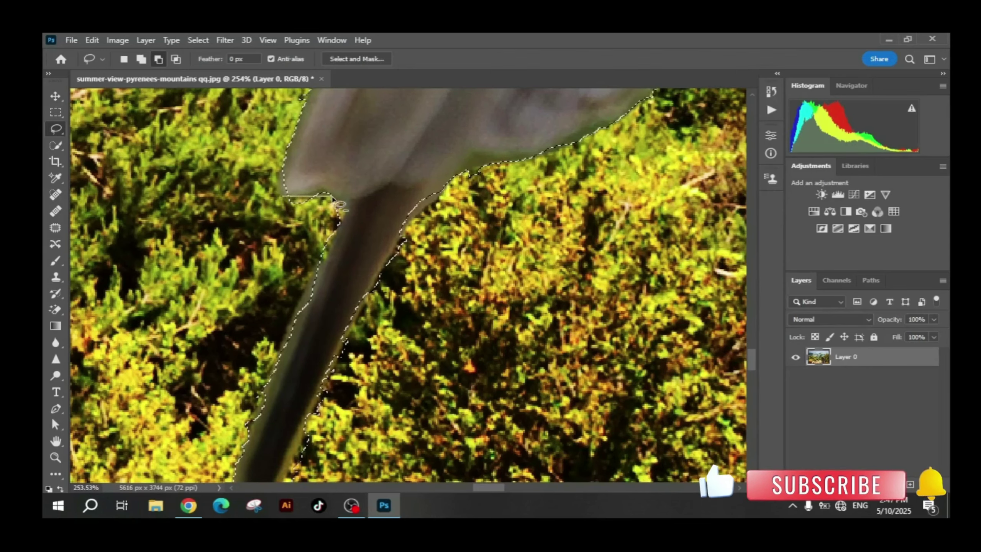
scroll(285, 179, down, 3)
scroll(286, 179, left, 2)
key(shift)
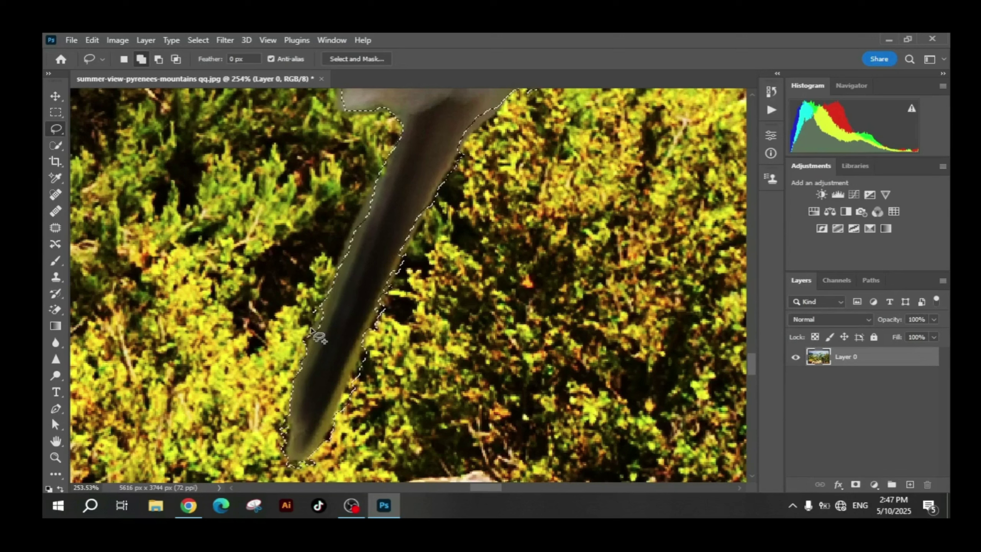
mouse_move(348, 214)
mouse_down()
mouse_move(386, 181)
mouse_move(390, 196)
mouse_move(340, 267)
mouse_up()
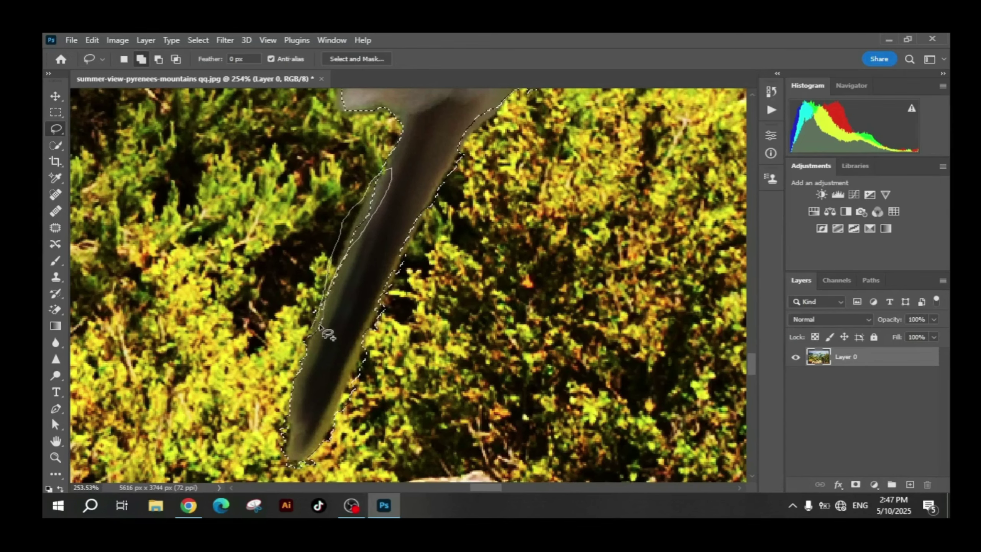
drag(306, 331, 309, 333)
mouse_move(385, 169)
mouse_down()
mouse_move(350, 244)
mouse_move(365, 238)
mouse_up()
Subtract the sliver of foliage along the bulge on the tree stump's left edge from the selection with the Lasso tool
scroll(380, 174, down, 3)
scroll(386, 274, down, 8)
drag(579, 174, 339, 287)
mouse_move(579, 136)
mouse_down()
mouse_move(333, 288)
mouse_move(311, 347)
mouse_up()
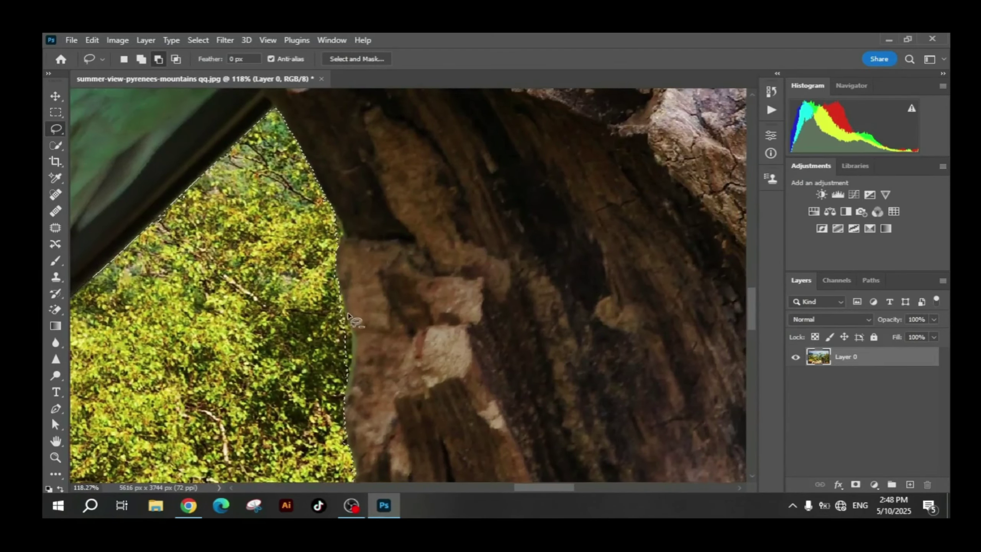
scroll(340, 278, up, 3)
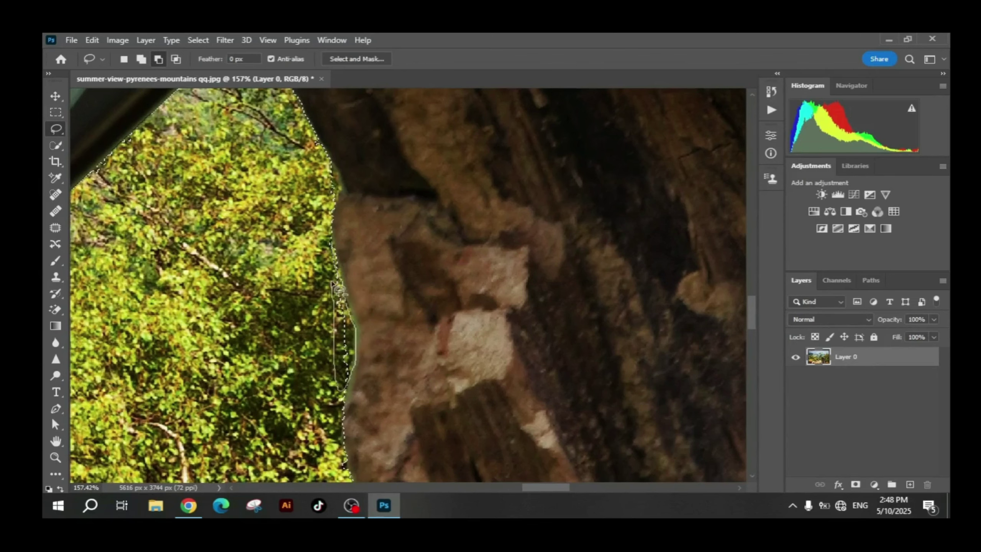
Inspect the selection outline around the whole stump, the tail and the bird for remaining errors
scroll(336, 249, down, 6)
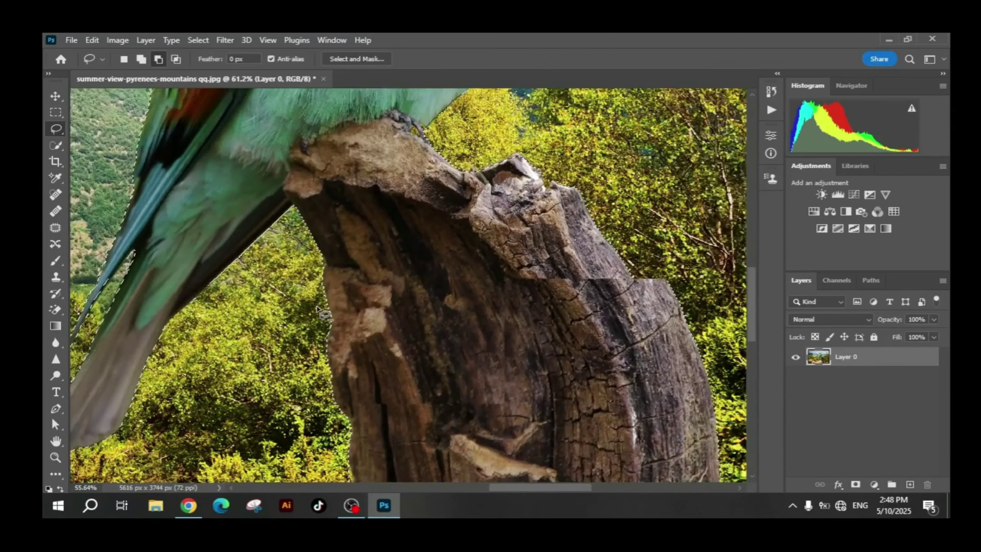
scroll(374, 252, down, 5)
scroll(412, 272, up, 4)
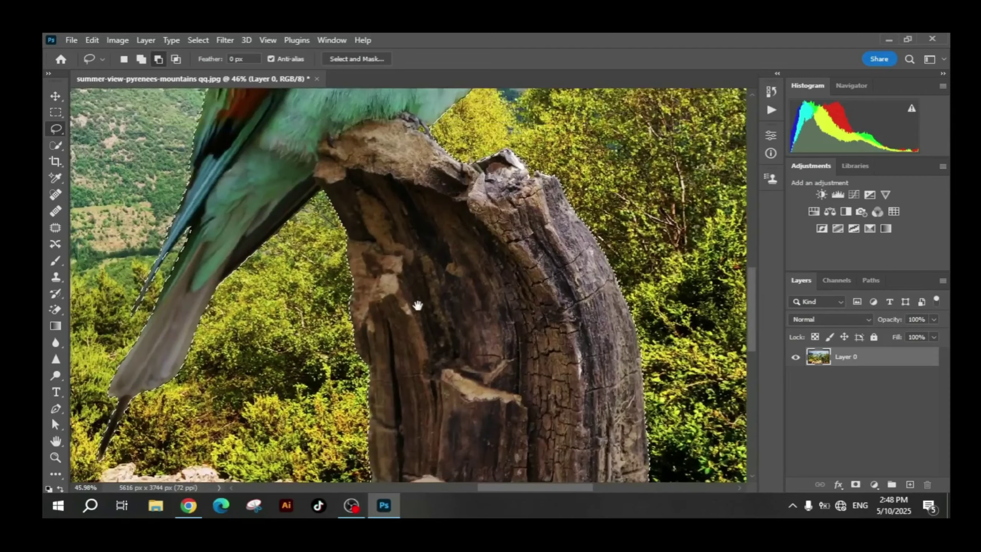
scroll(416, 304, down, 4)
scroll(373, 263, down, 3)
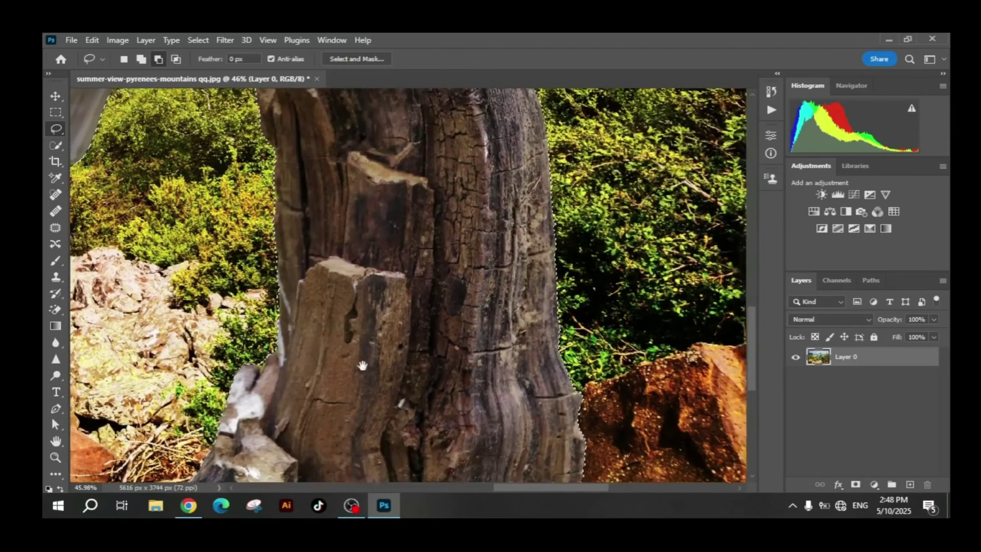
scroll(441, 314, up, 3)
scroll(463, 283, down, 1)
scroll(464, 284, up, 5)
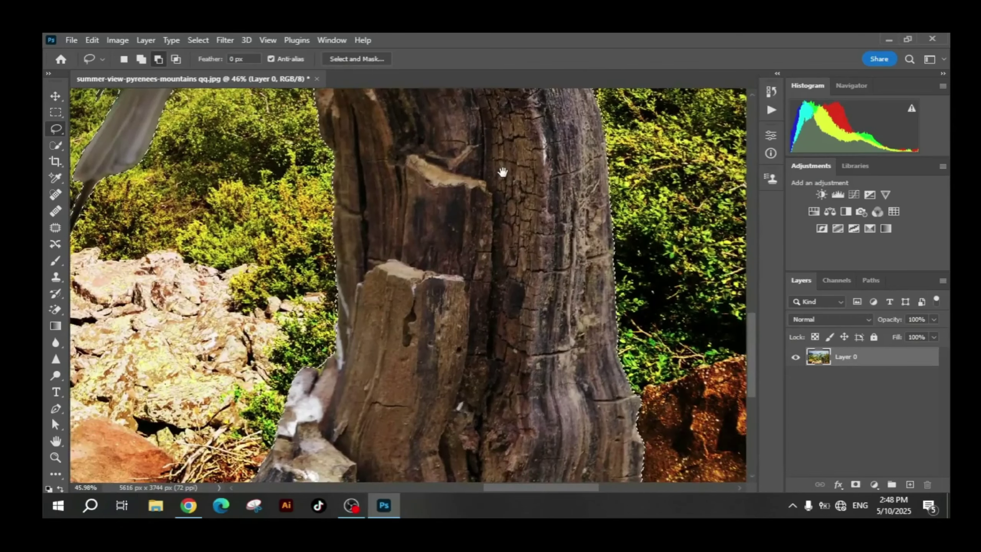
scroll(589, 302, up, 3)
scroll(589, 303, left, 1)
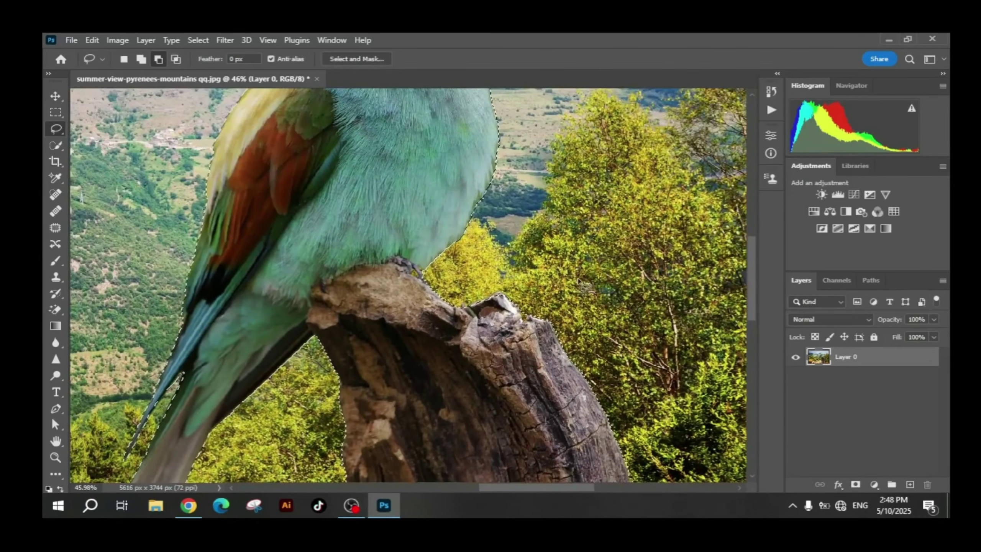
scroll(481, 253, down, 5)
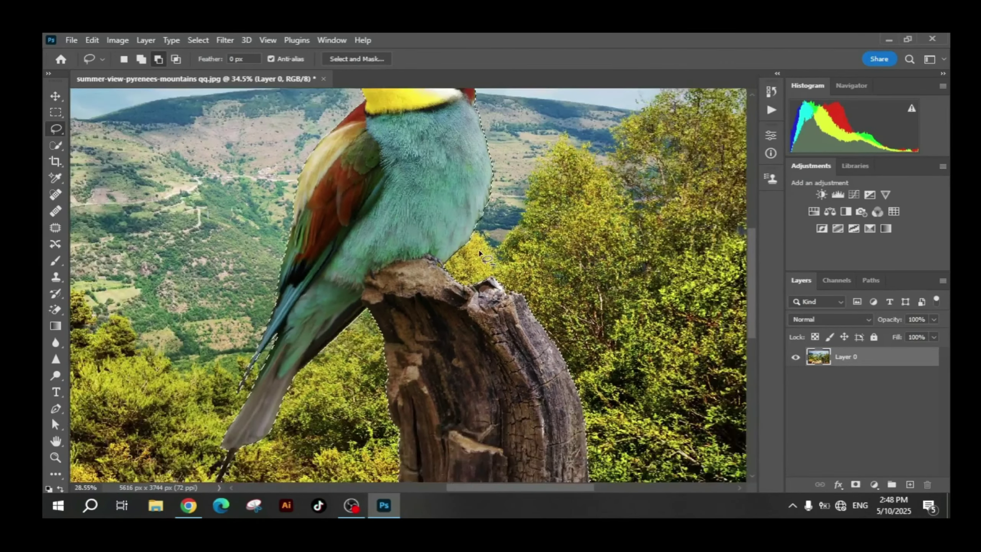
scroll(541, 199, down, 2)
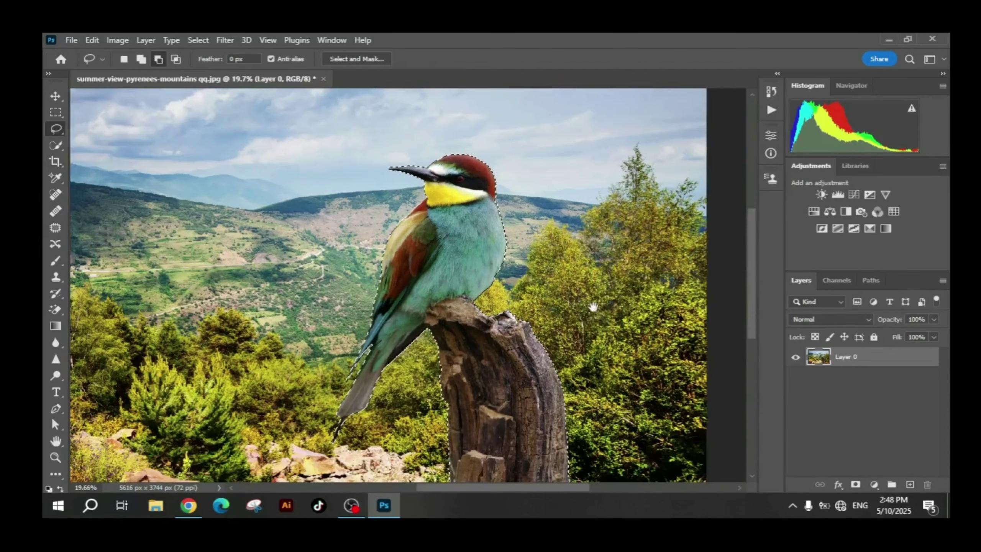
scroll(571, 267, down, 2)
scroll(573, 264, down, 1)
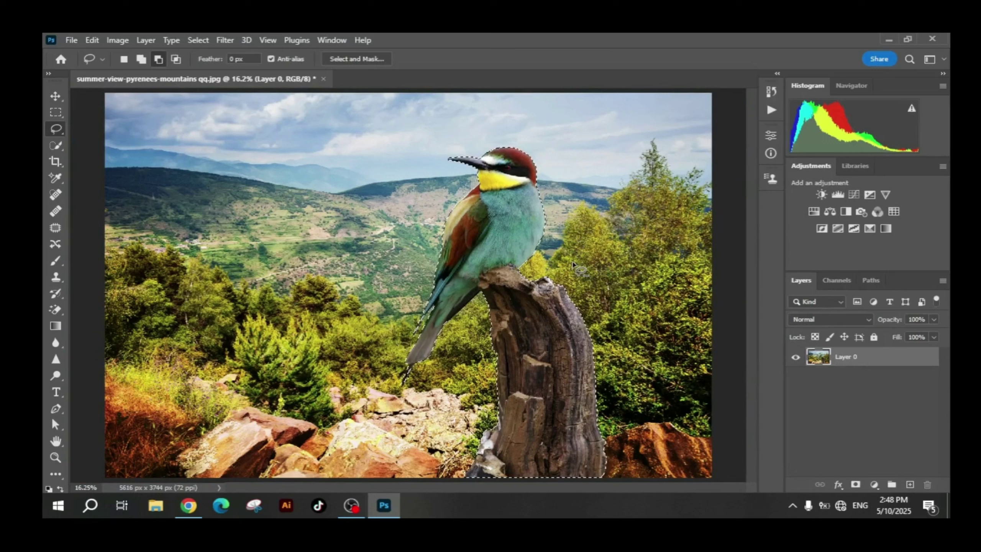
Copy the selected bird and stump onto a new layer and hide the original photo layer, Layer 0
key(ctrl+j)
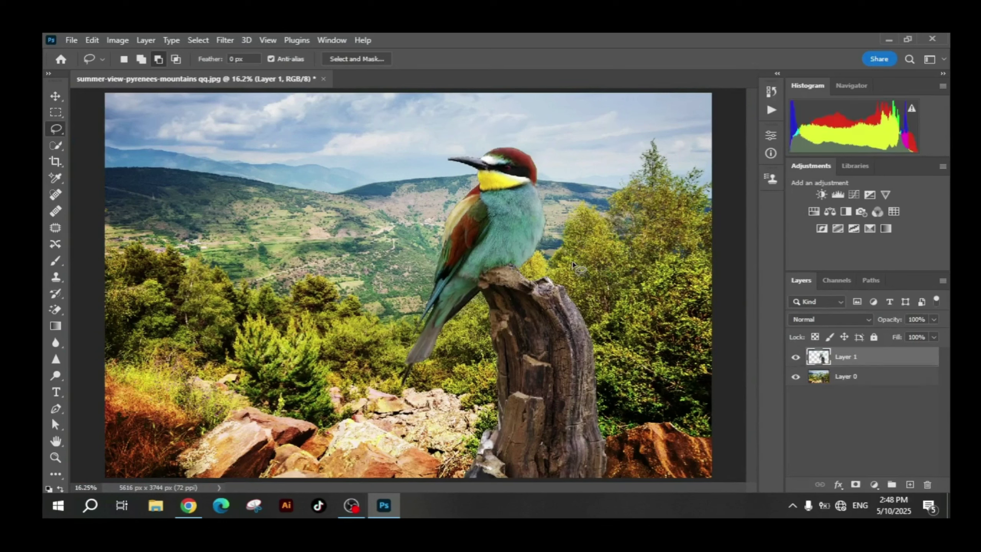
click(56, 96)
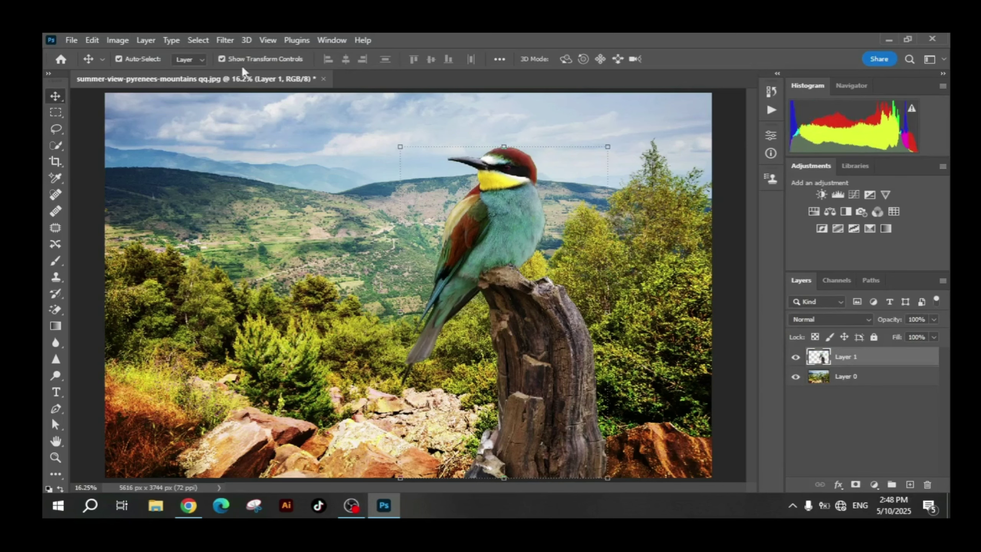
click(796, 377)
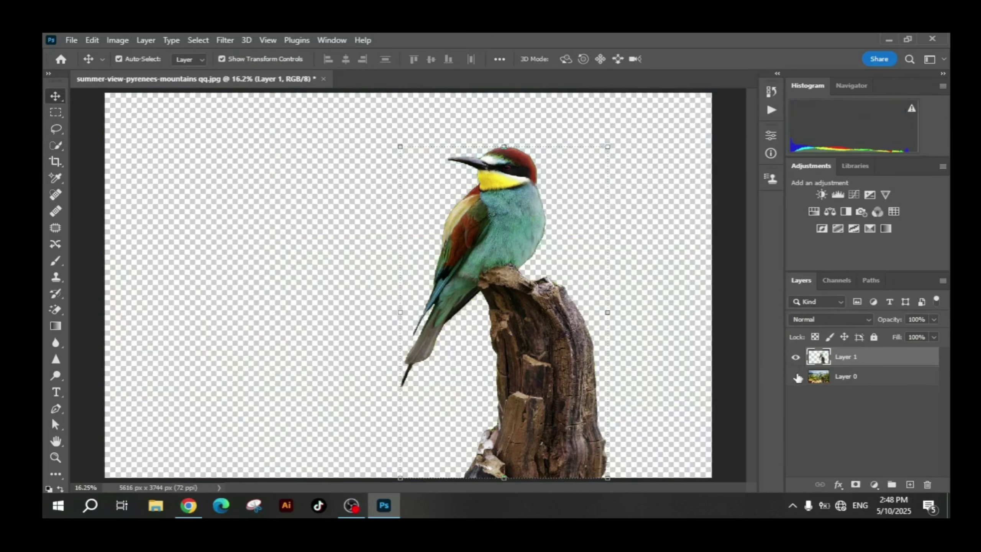
click(719, 279)
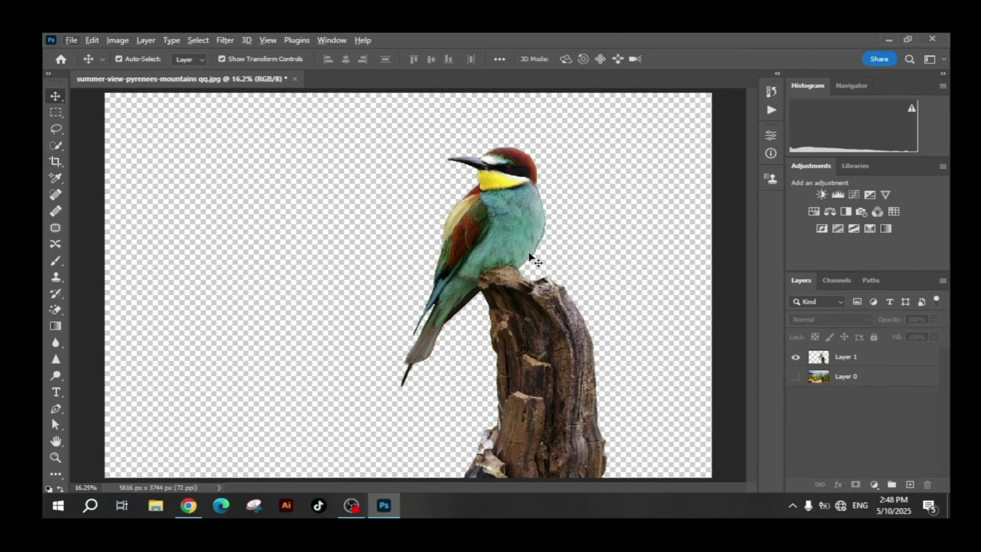
Examine the cutout's edges on the transparent background around the bird's head, tail and stump
scroll(512, 156, up, 5)
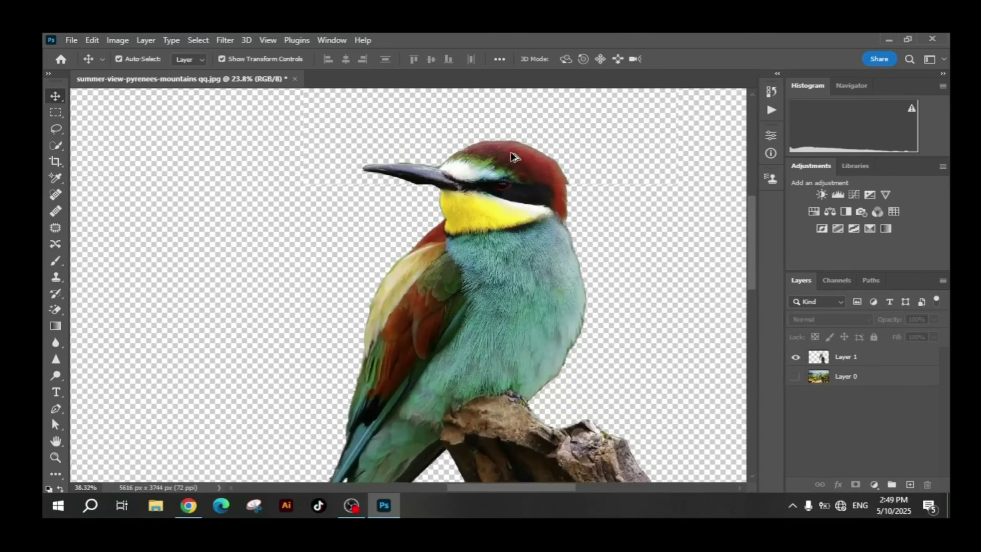
scroll(512, 157, up, 4)
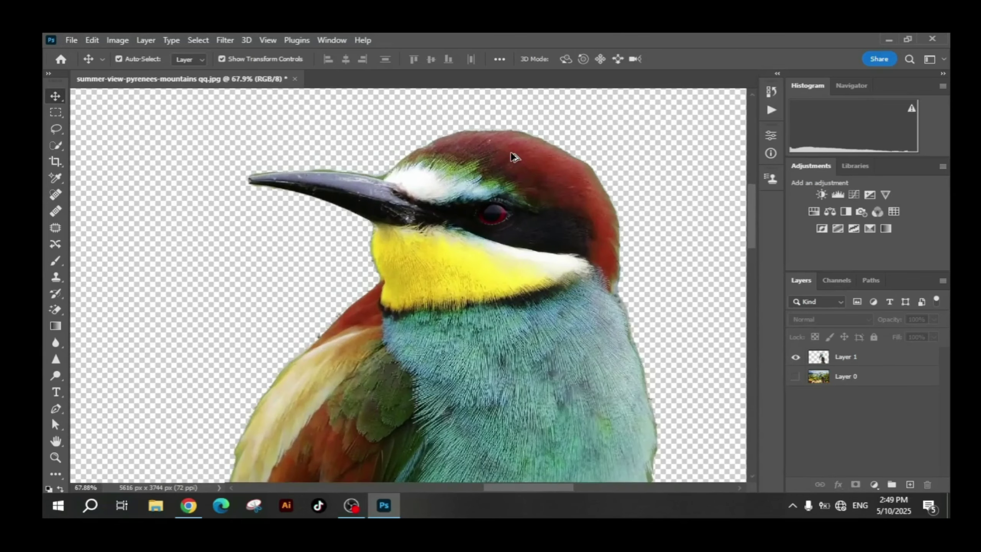
scroll(512, 157, down, 5)
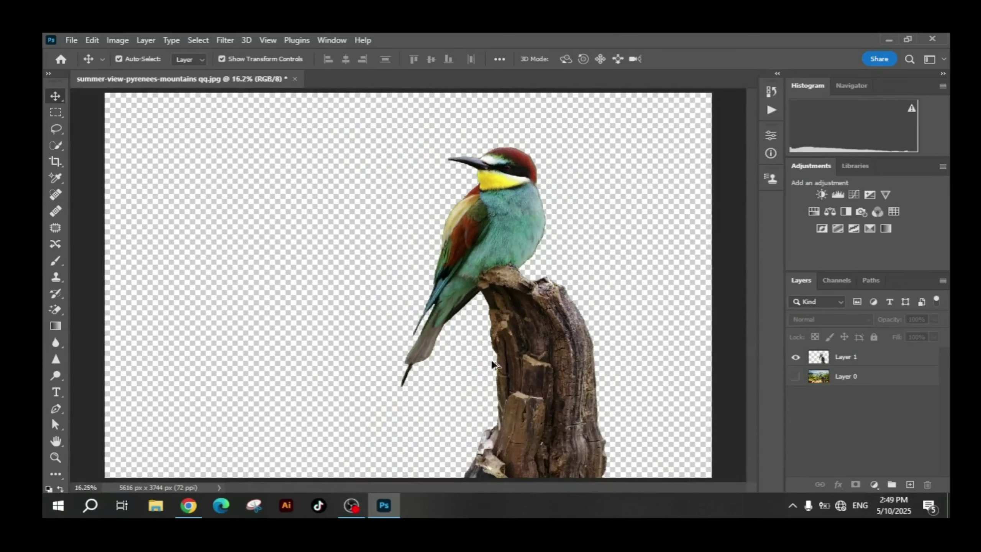
scroll(422, 313, up, 4)
scroll(420, 302, down, 4)
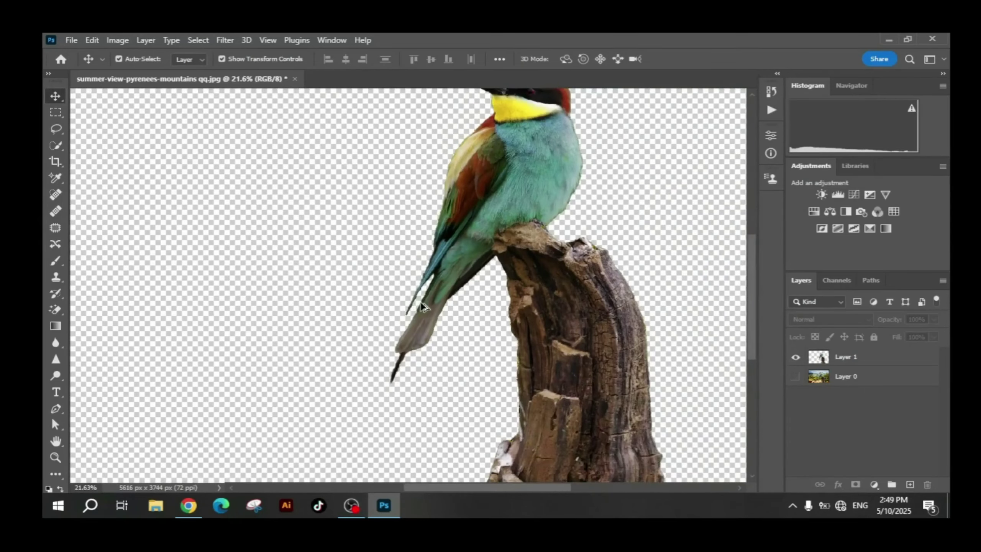
drag(638, 382, 605, 267)
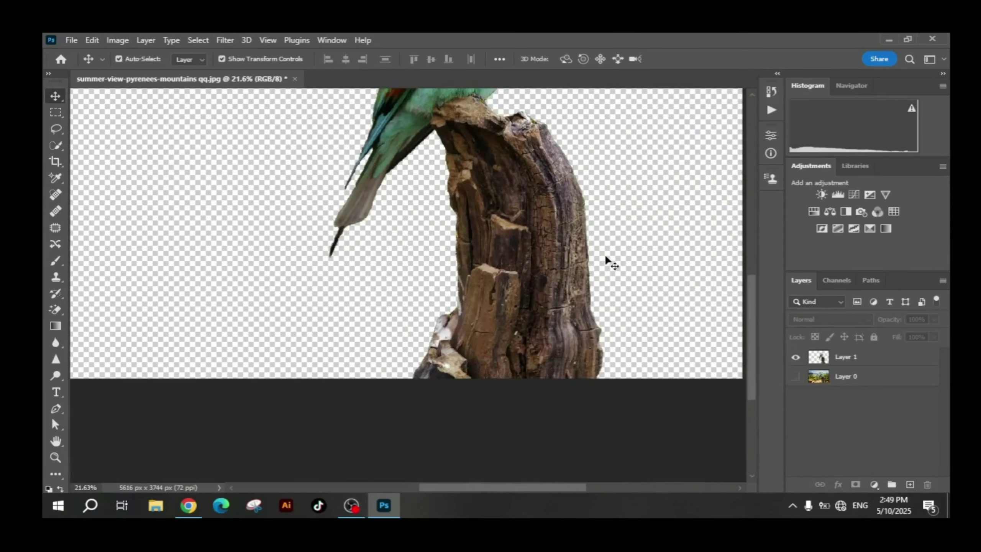
key(ctrl+0)
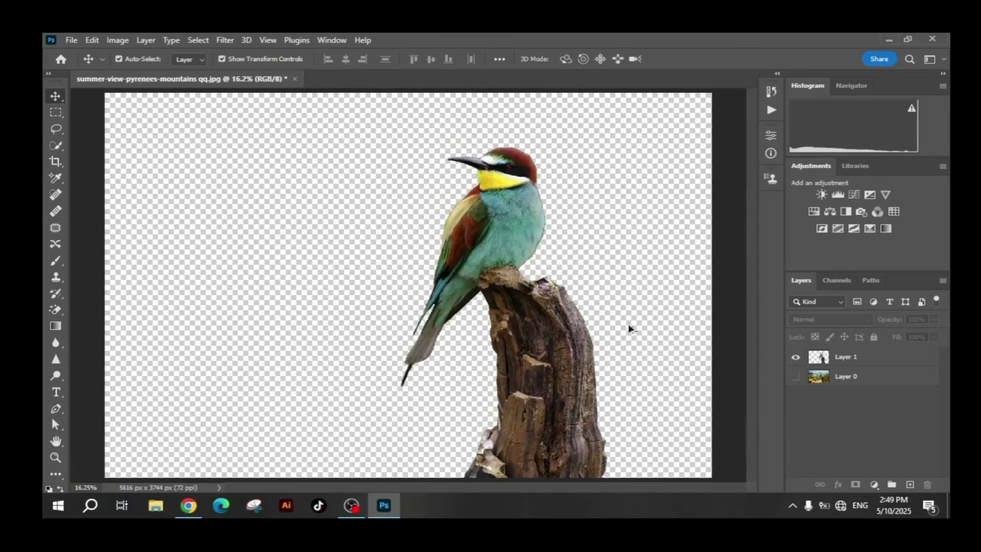
Show Layer 0 again, hide the bird cutout on Layer 1, and make Layer 0 the active layer
click(796, 379)
scroll(648, 261, down, 1)
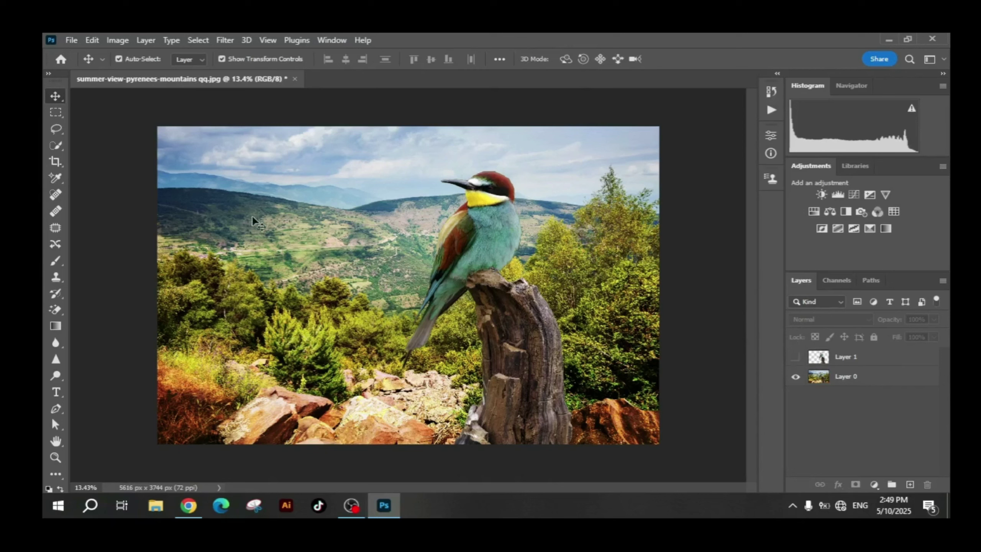
key(alt+t)
click(884, 381)
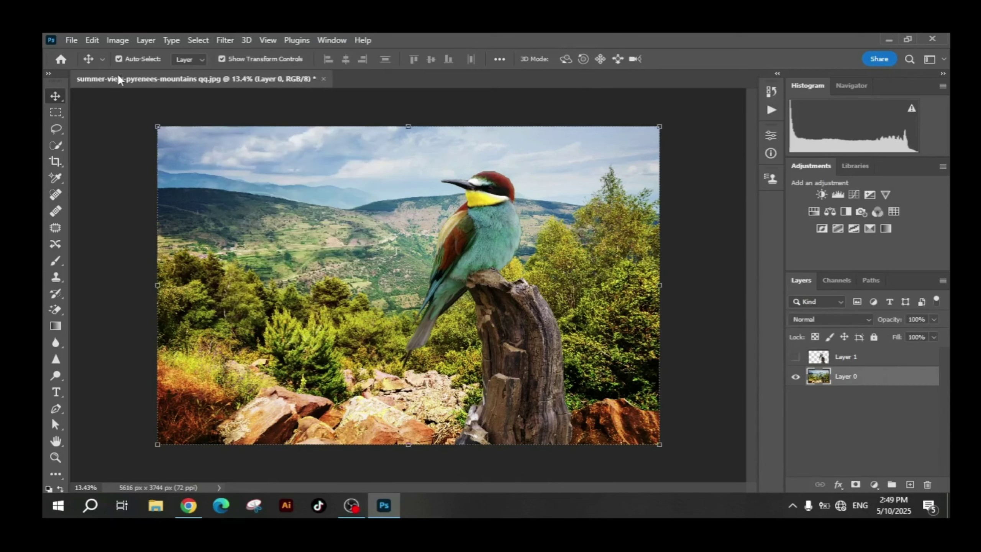
Open the Gaussian Blur filter for Layer 0 and try a radius of 4.2 pixels
click(225, 40)
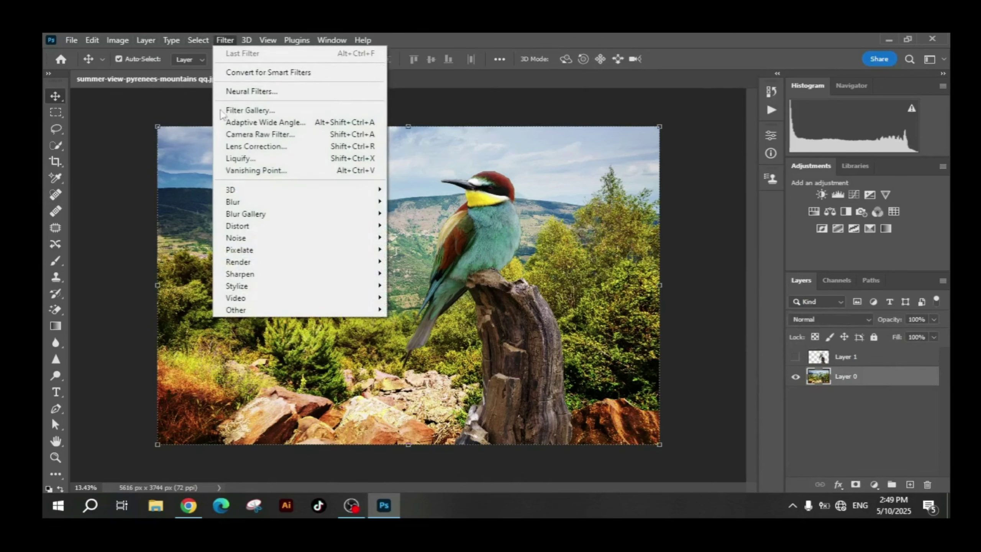
mouse_move(237, 206)
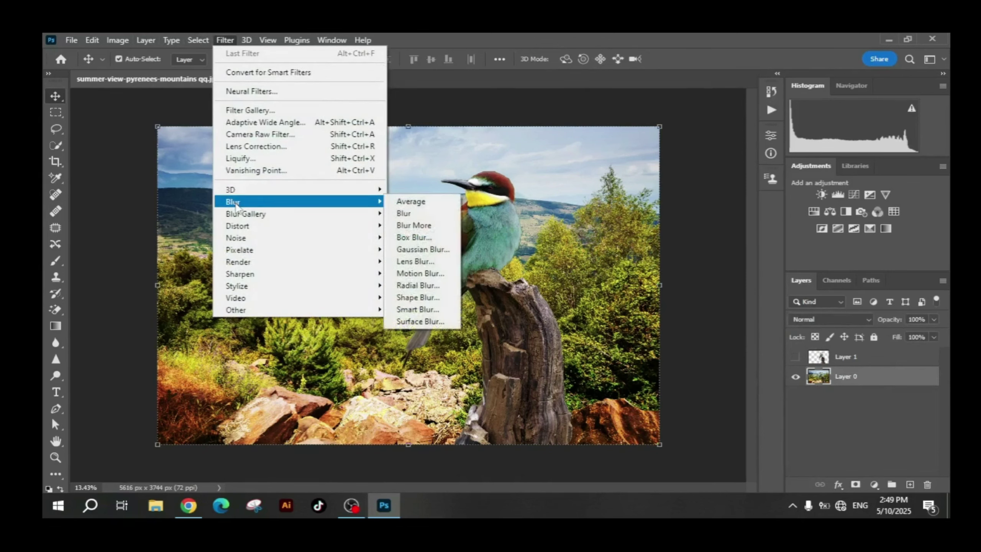
click(423, 249)
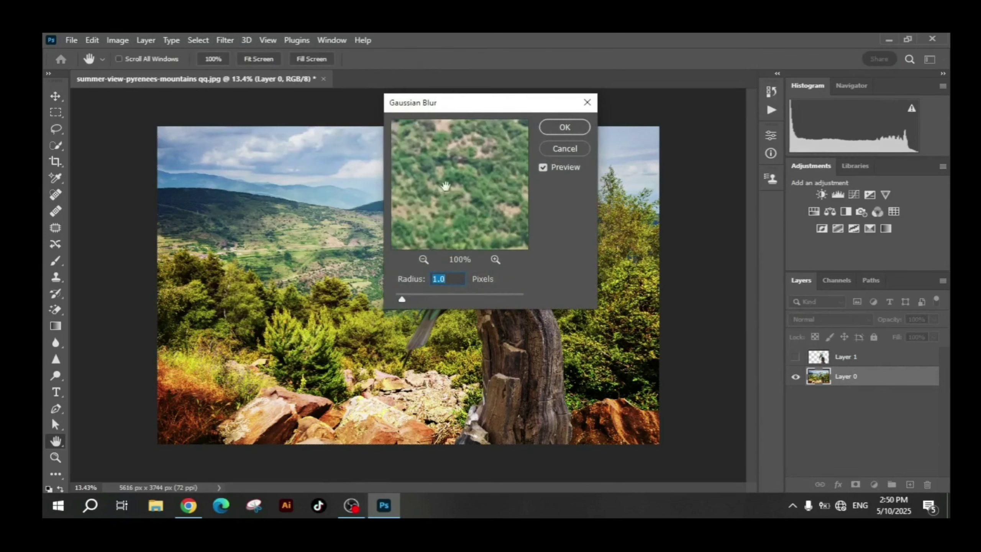
drag(463, 106, 554, 110)
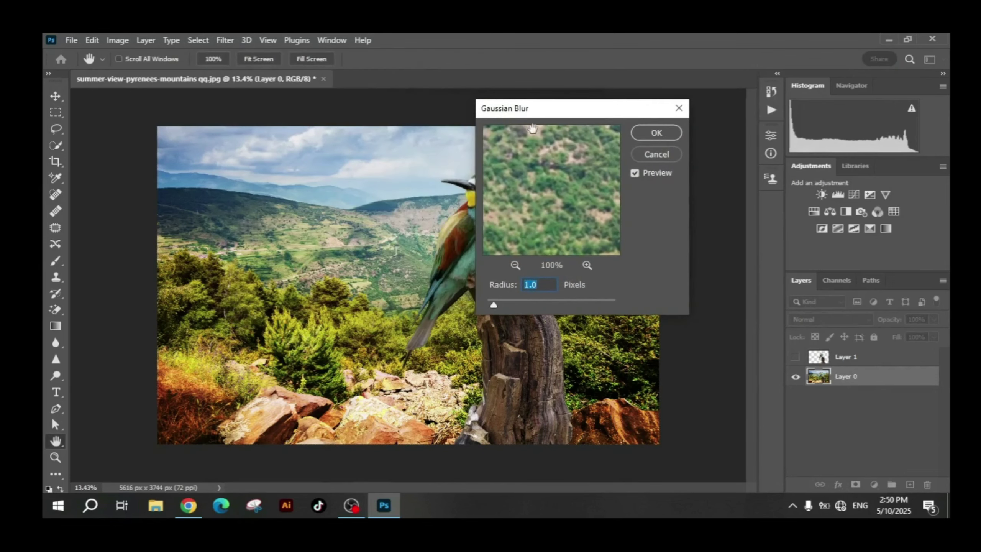
click(500, 305)
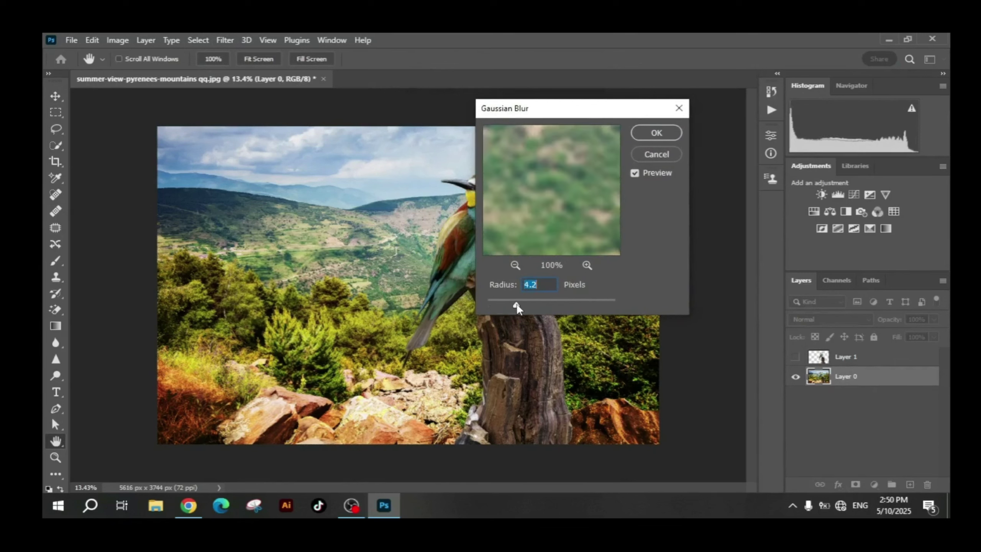
Zoom the Gaussian Blur dialog's preview out to 6% so it shows the bird and its surroundings
click(516, 269)
click(517, 269)
click(517, 270)
click(516, 270)
click(516, 269)
click(516, 269)
click(517, 269)
click(516, 269)
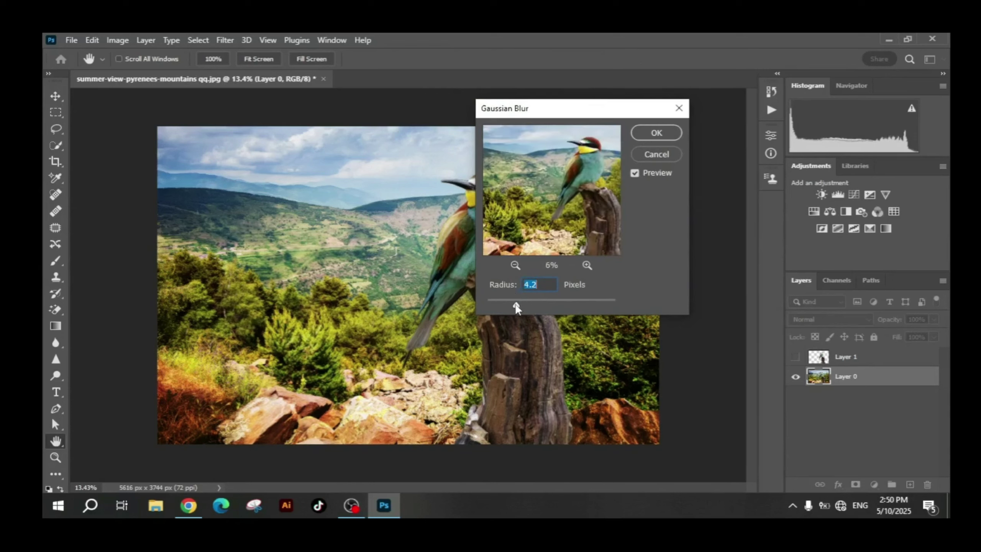
Compare stronger blur amounts and apply the Gaussian Blur to Layer 0 with a radius of 47.0 pixels
drag(527, 306, 555, 305)
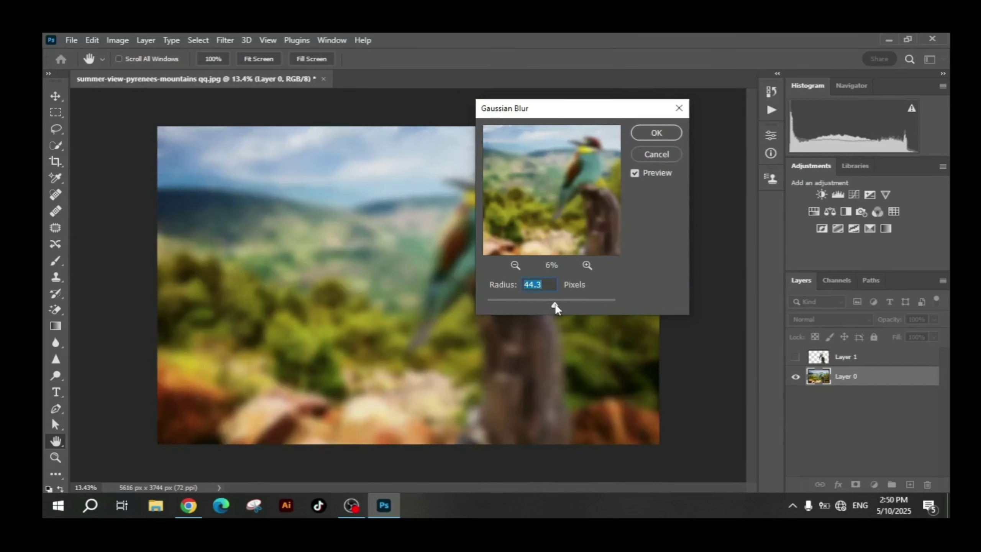
drag(555, 304, 563, 303)
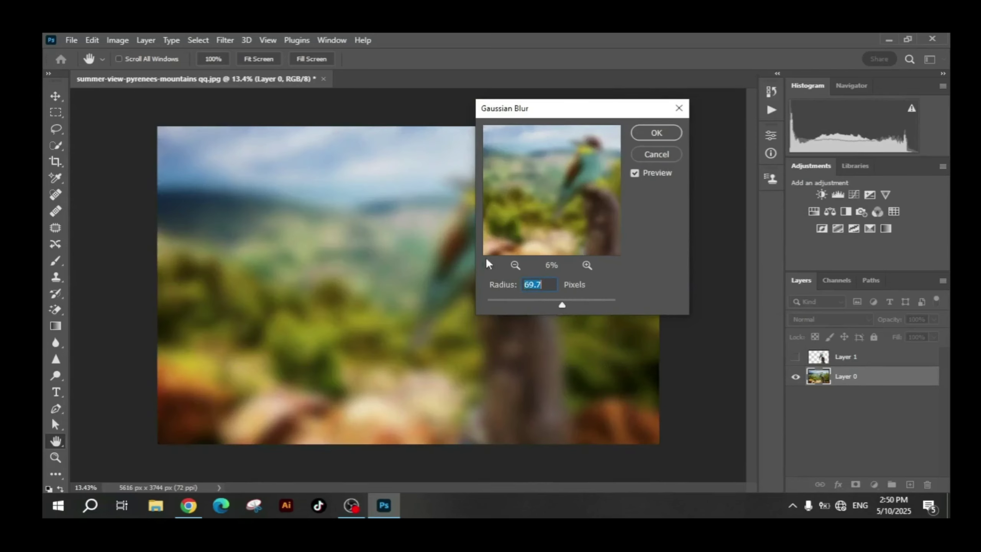
drag(563, 305, 564, 304)
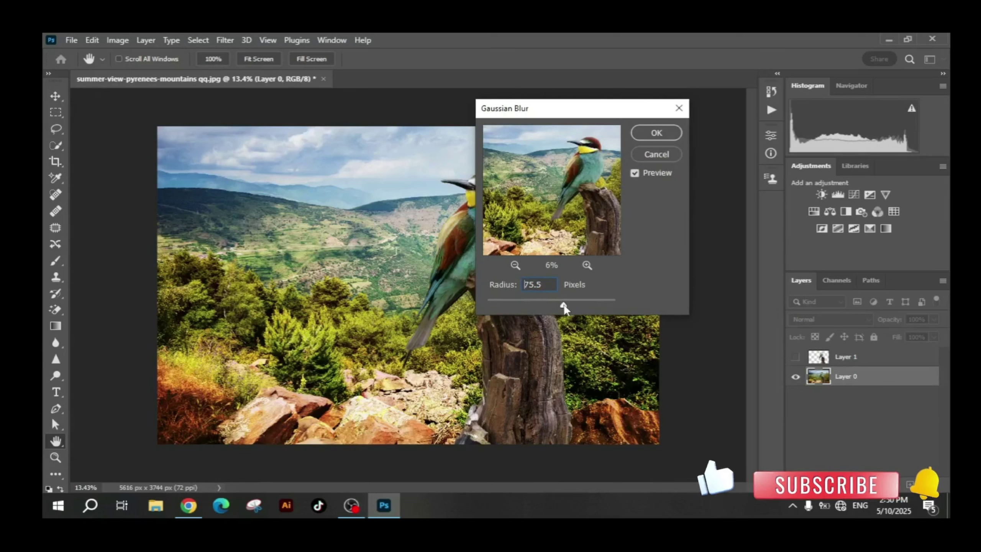
drag(563, 305, 556, 301)
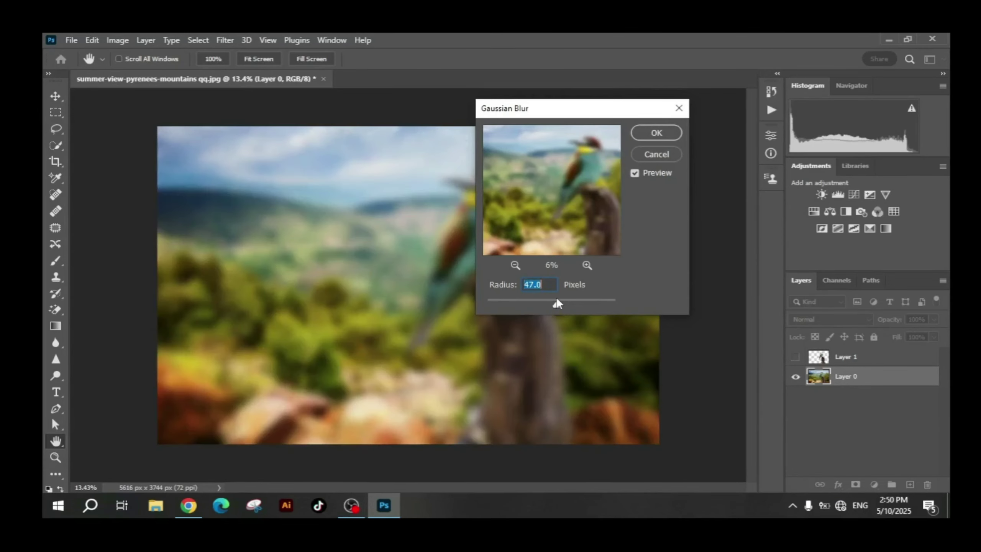
click(658, 133)
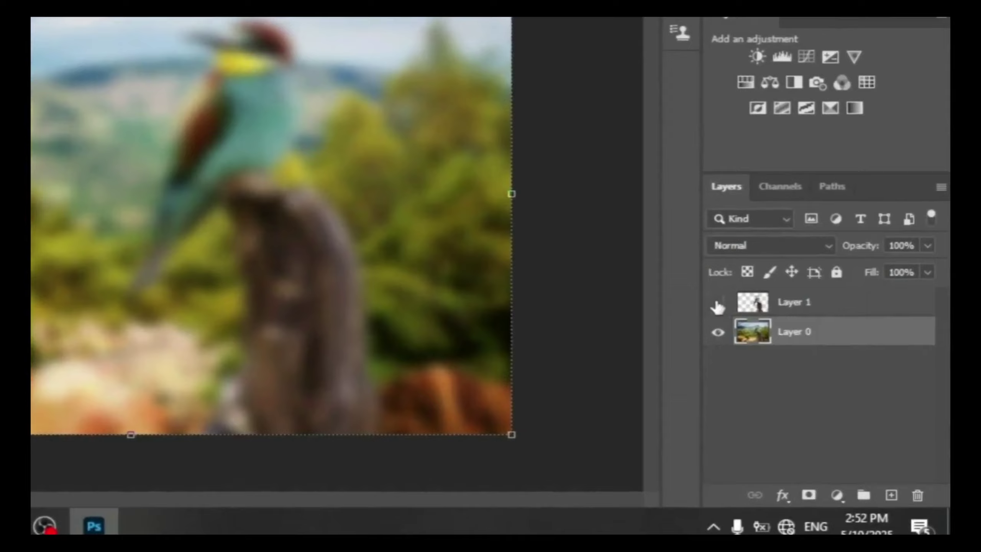
Show the sharp bird cutout on Layer 1 over the blurred background and deselect all layers
click(718, 303)
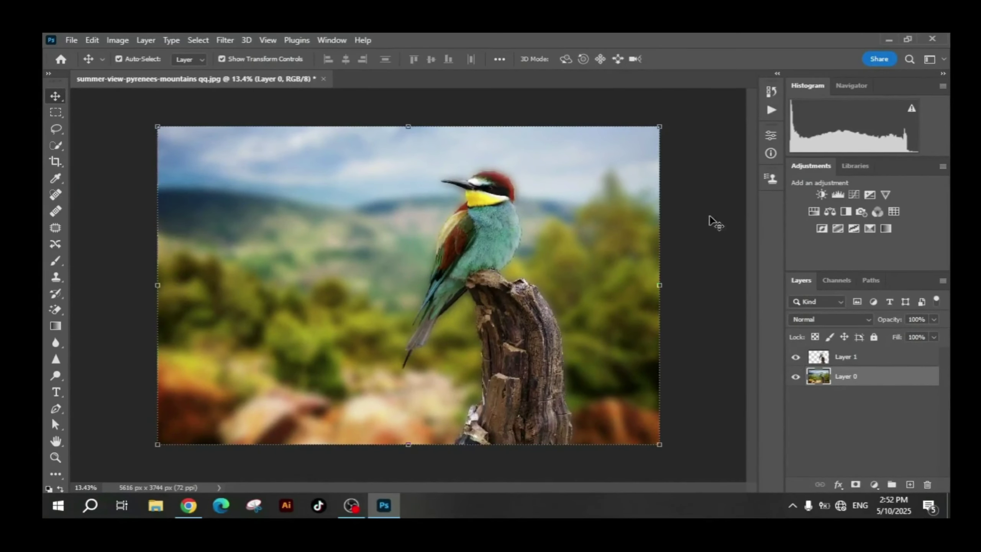
click(693, 211)
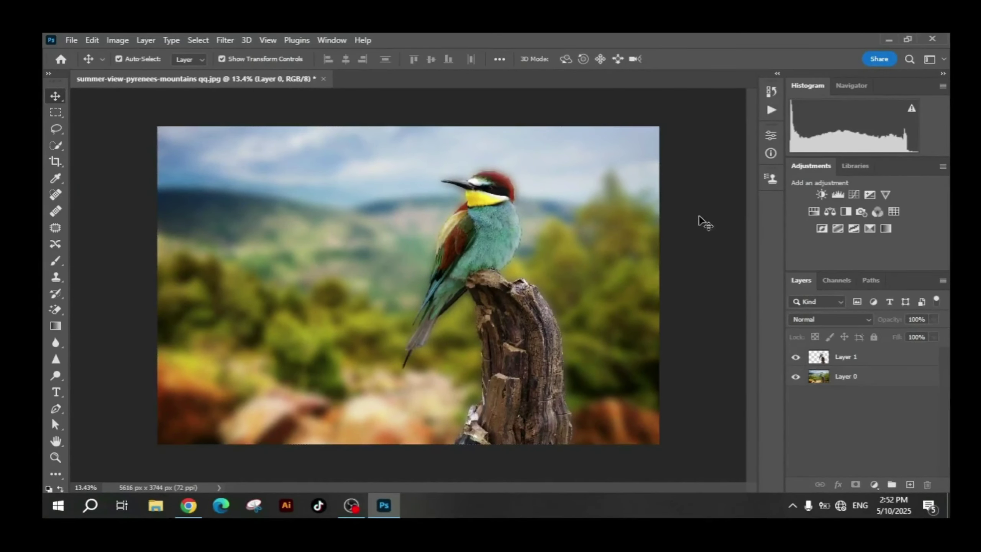